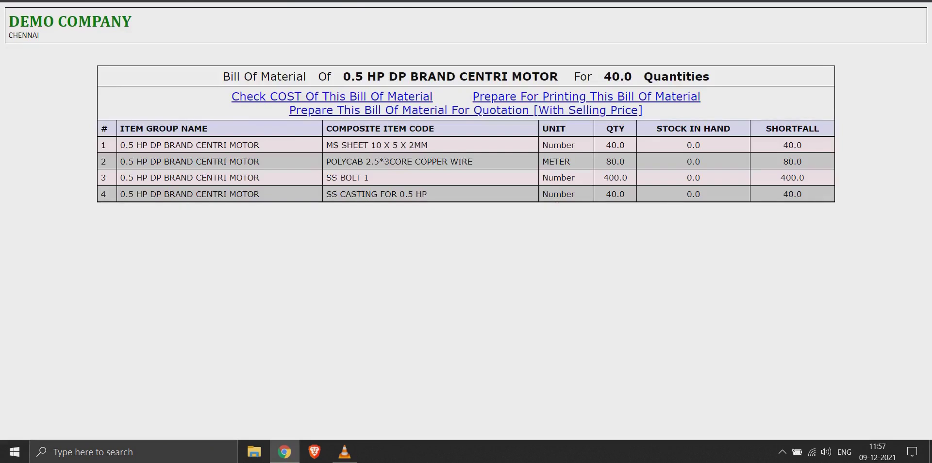
# Check the stock in hand of the components in the 0.5 HP DP BRAND CENTRI MOTOR bill of material
pyautogui.doubleClick(693, 144)
pyautogui.doubleClick(693, 162)
pyautogui.click(695, 166)
# Return to the home page and open the new purchase order creation form in a separate tab
pyautogui.hotkey('ctrl', 'w')
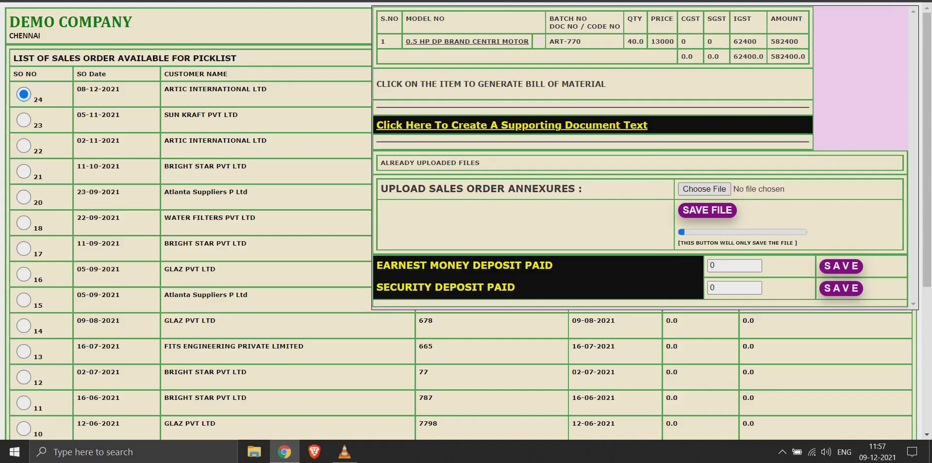
pyautogui.hotkey('ctrl', 'w')
pyautogui.scroll(5, 461, 233)
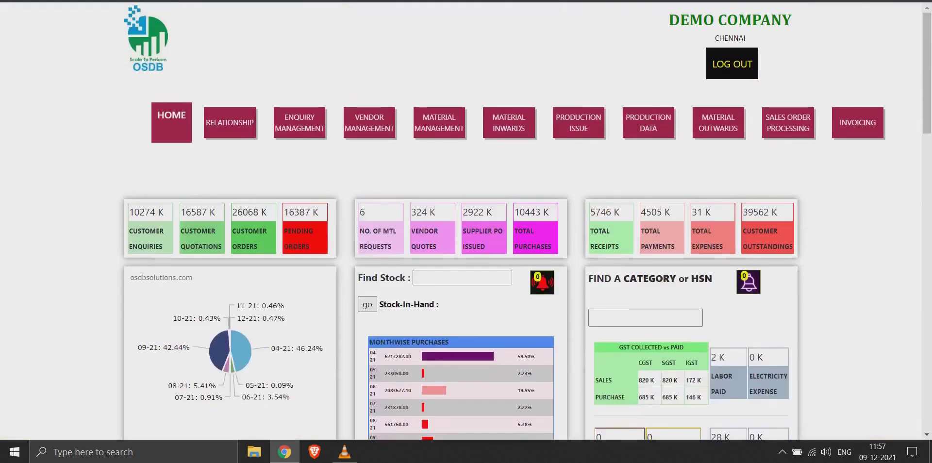
pyautogui.moveTo(369, 123)
pyautogui.scroll(-3, 330, 146)
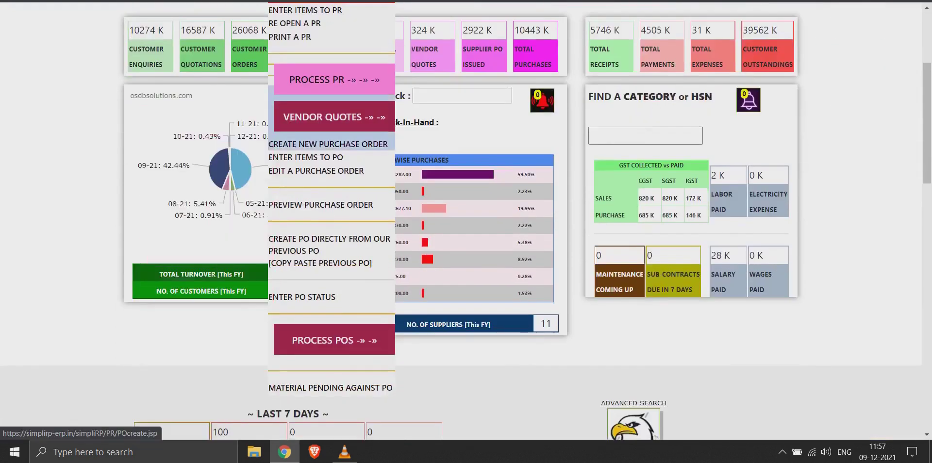
pyautogui.rightClick(374, 144)
pyautogui.click(403, 152)
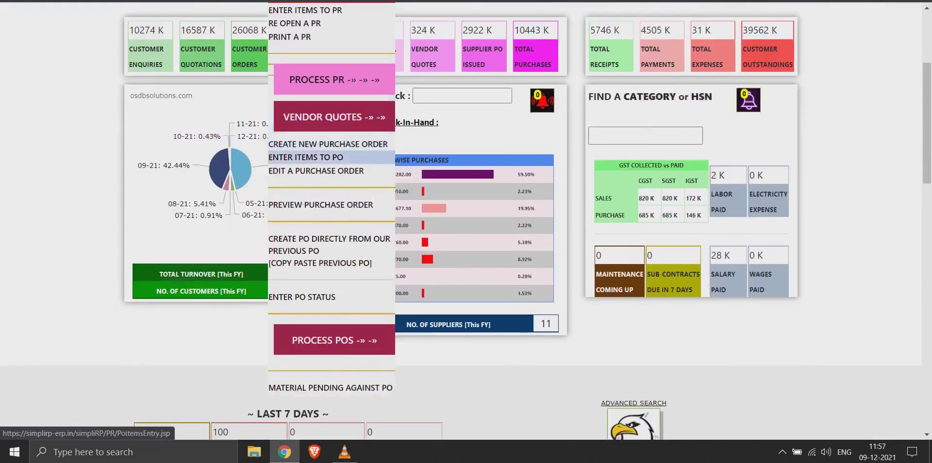
pyautogui.hotkey('ctrl', 'Tab')
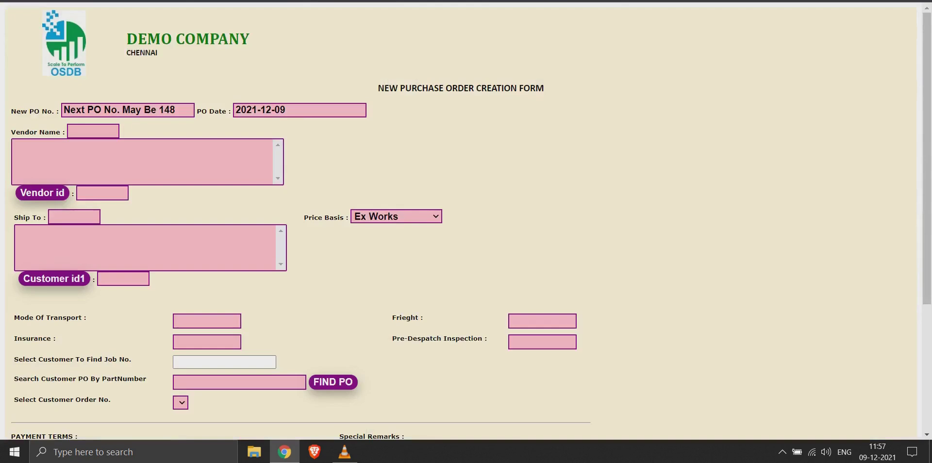
# Search the vendors for "steel" and select STEEL HOUSE P LTD as the purchase order's vendor
pyautogui.click(93, 131)
pyautogui.write('steel')
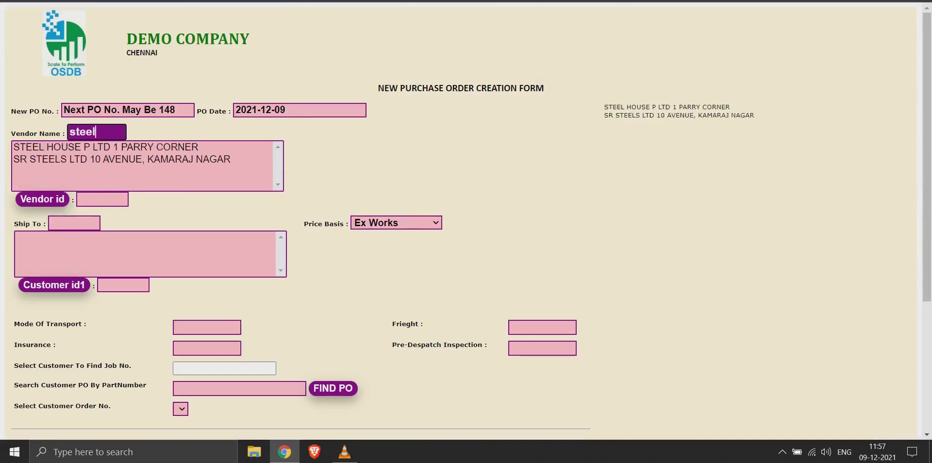
pyautogui.press('Tab')
pyautogui.press('Down')
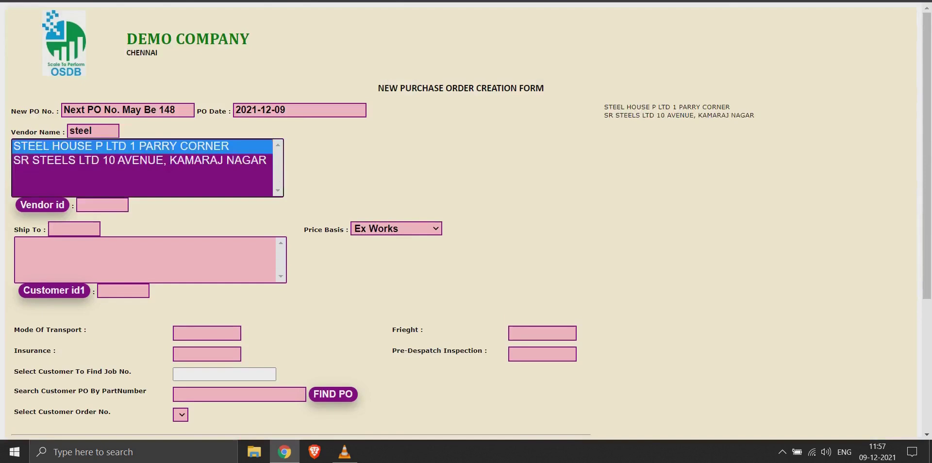
pyautogui.press('Tab')
pyautogui.press('Tab')
pyautogui.press('Tab')
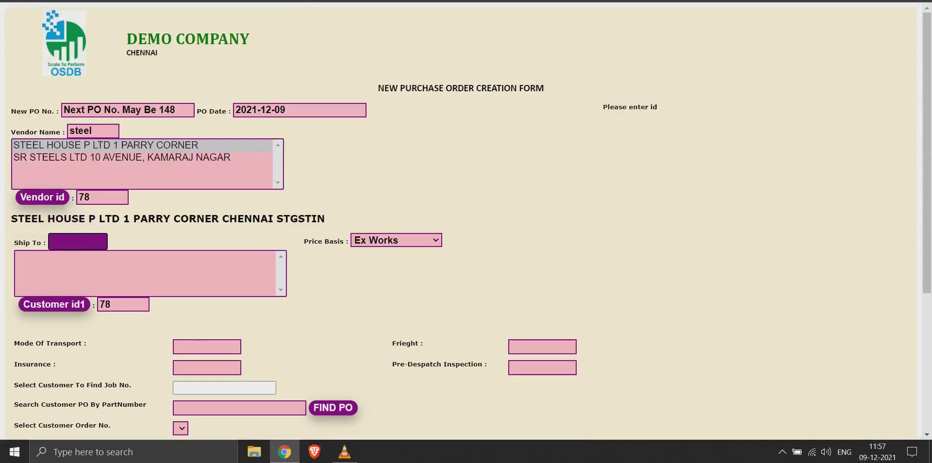
# Search the ship-to parties for "osdb" and select OSDB SOLUTIONS PRIVATE LIMITED as the delivery party
pyautogui.write('osdb')
pyautogui.press('Tab')
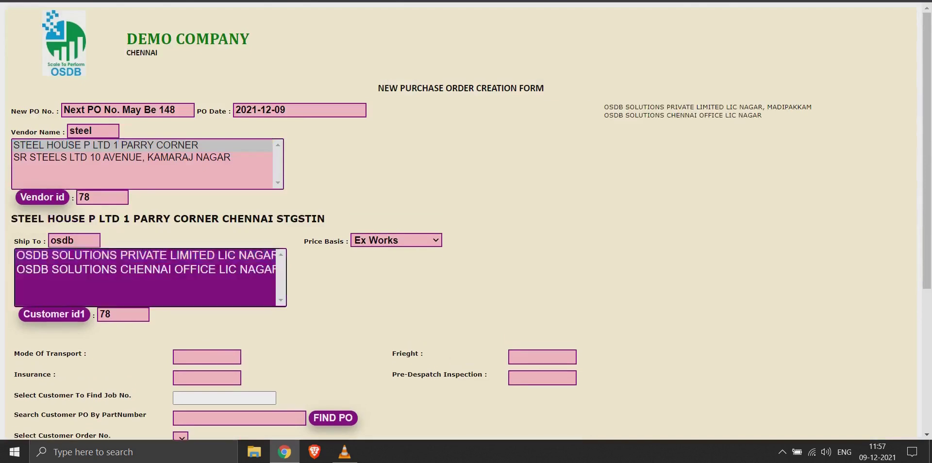
pyautogui.press('Down')
pyautogui.press('Tab')
pyautogui.press('Tab')
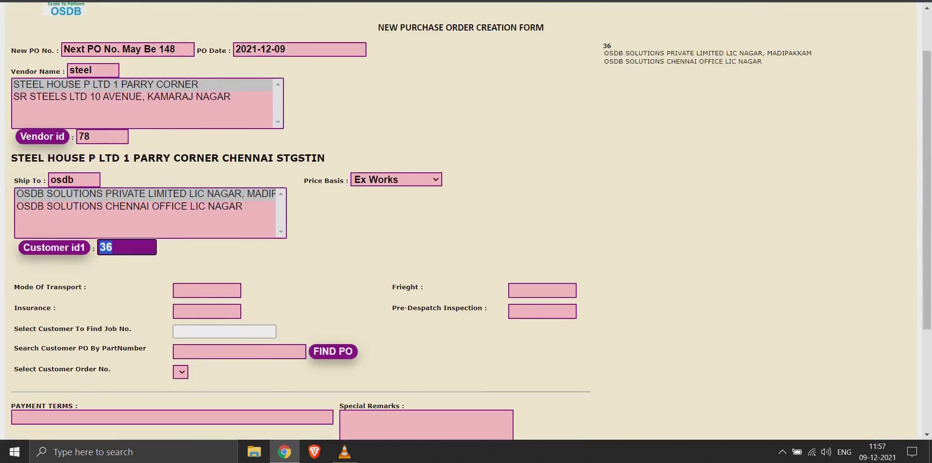
# Set the mode of transport to "By road", freight and insurance to "NA", and pre-despatch inspection to "Not required"
pyautogui.press('Tab')
pyautogui.press('Tab')
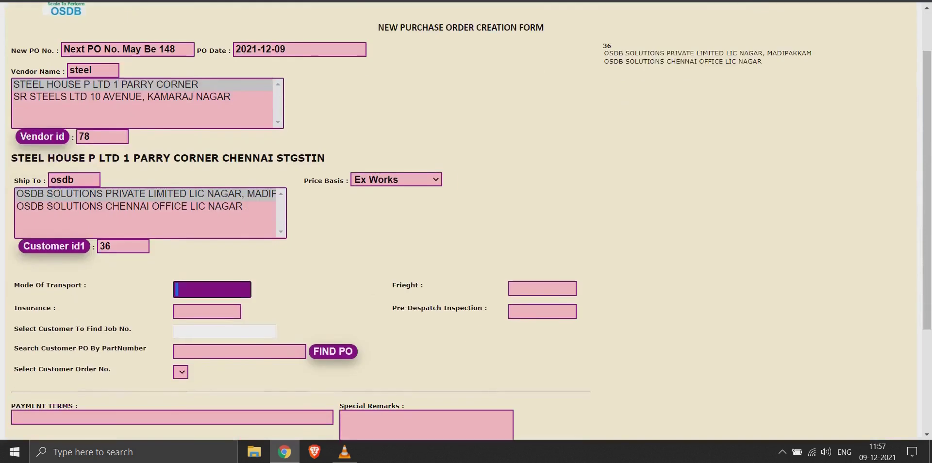
pyautogui.write('By road')
pyautogui.press('Tab')
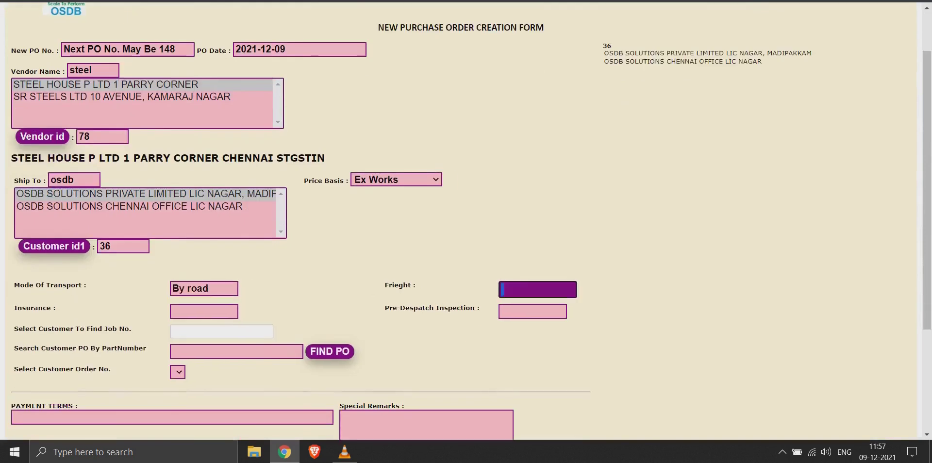
pyautogui.write('NA')
pyautogui.press('Tab')
pyautogui.write('NA')
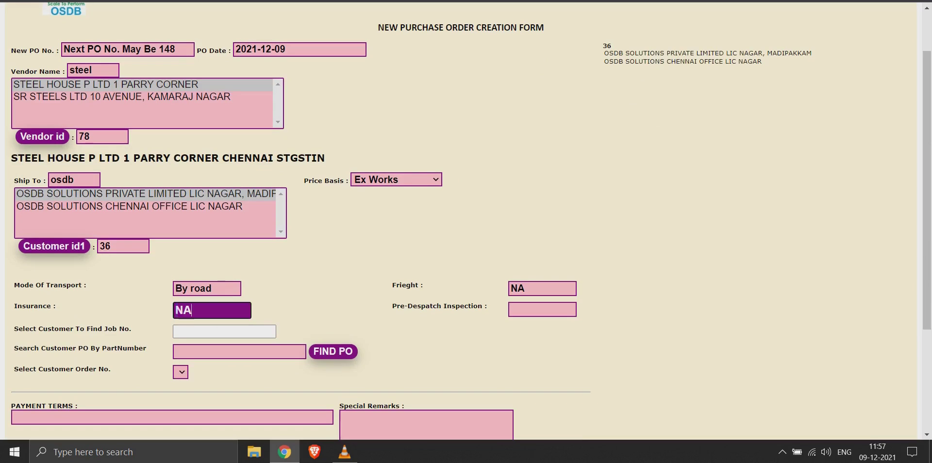
pyautogui.press('Tab')
pyautogui.write('Not')
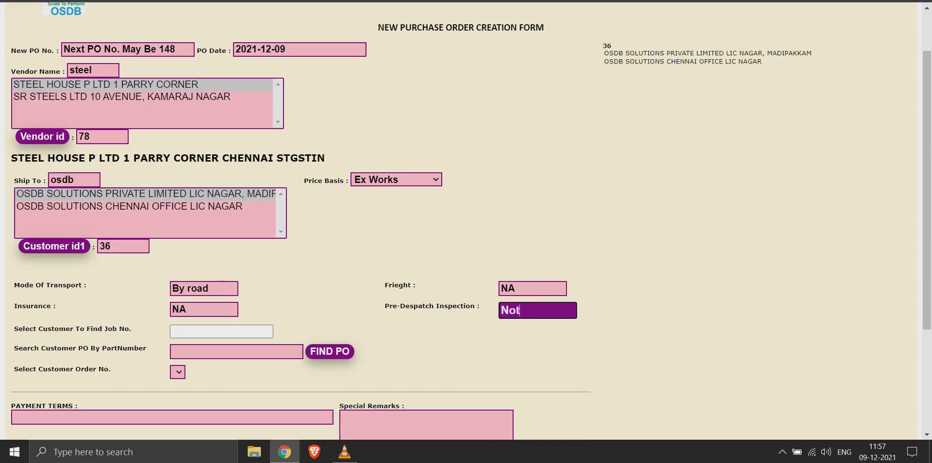
pyautogui.write(' required')
# Search for "artic" and select ARTIC INTERNATIONAL LTD as the customer used to find the job number
pyautogui.scroll(-3, 466, 213)
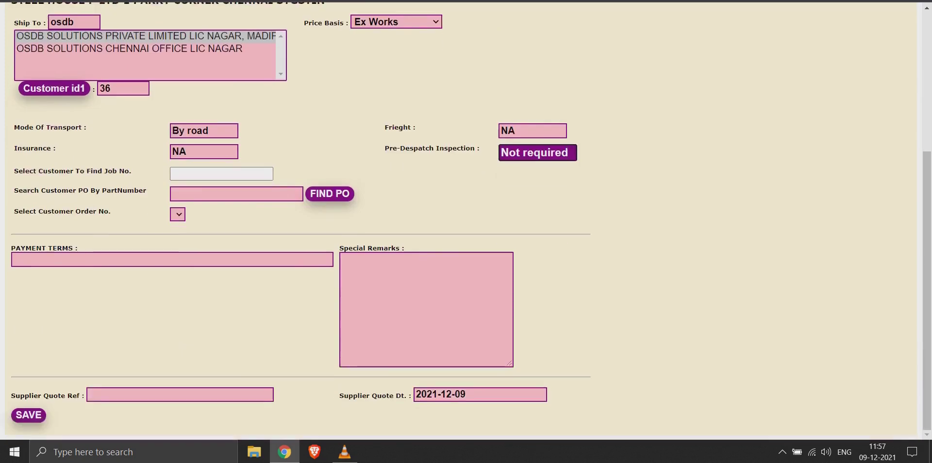
pyautogui.press('Tab')
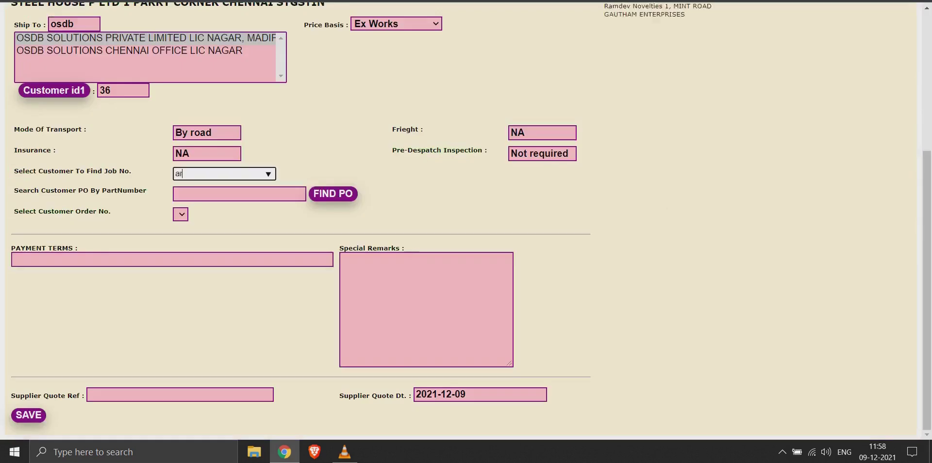
pyautogui.write('is')
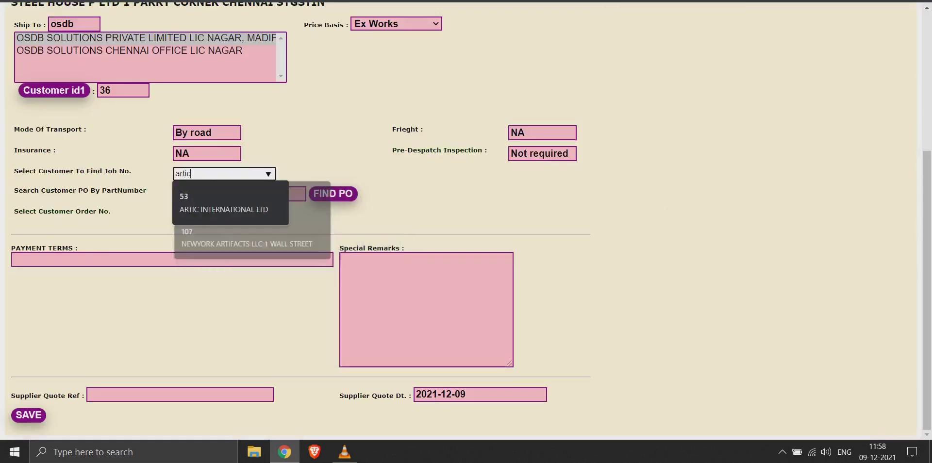
pyautogui.press('Down')
pyautogui.press('Tab')
pyautogui.press('Tab')
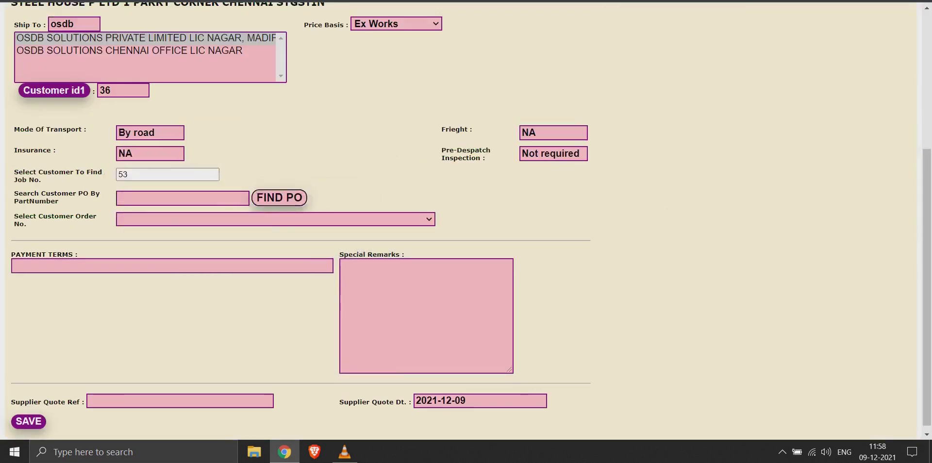
# Link the purchase order to the customer's sales order dated 08-12-2021
pyautogui.press('Tab')
pyautogui.hotkey('alt', 'Down')
pyautogui.press('Down')
pyautogui.press('Down')
pyautogui.press('Down')
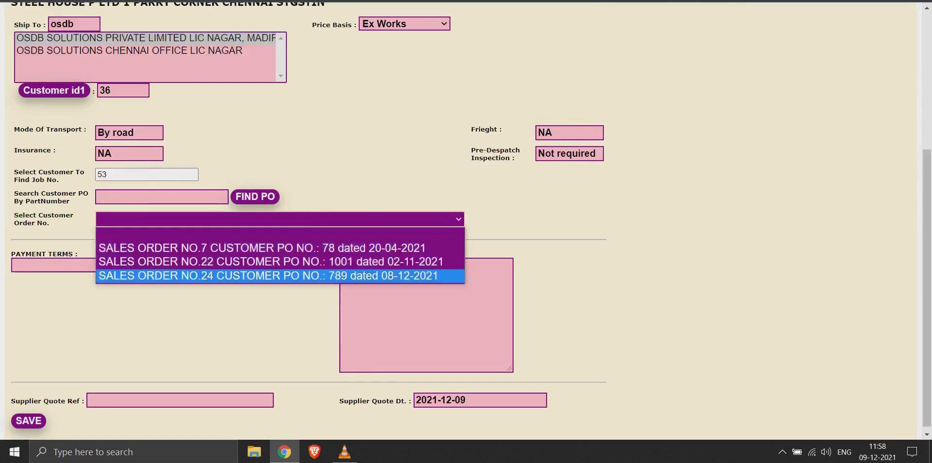
pyautogui.press('Return')
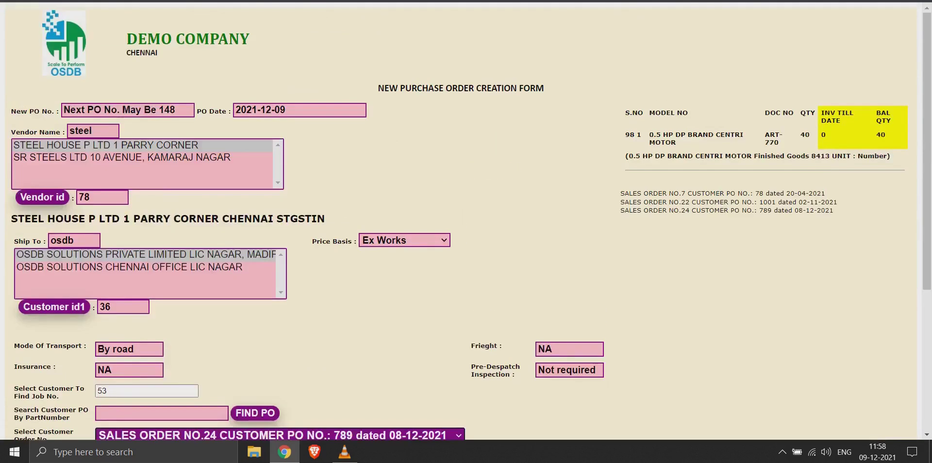
# Set the payment terms to "WITHIN 30 DAYS"
pyautogui.scroll(-5, 165, 261)
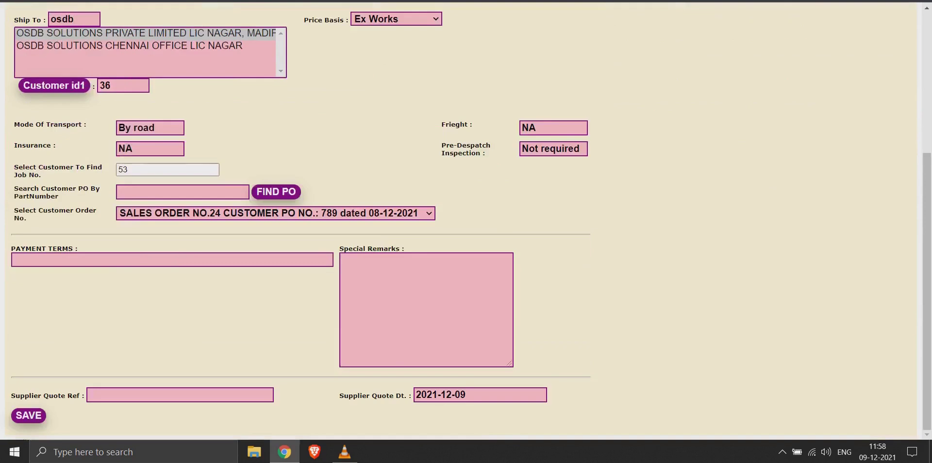
pyautogui.click(165, 260)
pyautogui.press('Down')
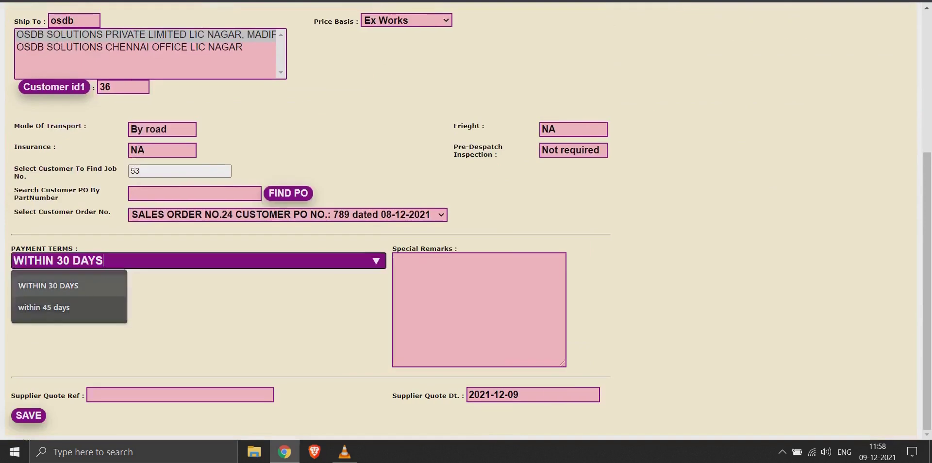
pyautogui.press('Return')
pyautogui.press('Tab')
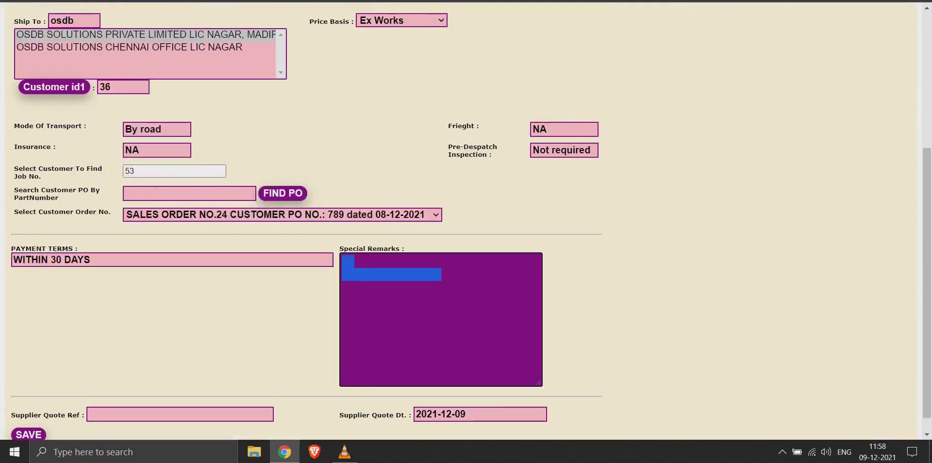
# Enter "Delivery at godown" as the special remarks
pyautogui.write('deliv')
pyautogui.press('BackSpace')
pyautogui.press('BackSpace')
pyautogui.press('BackSpace')
pyautogui.press('BackSpace')
pyautogui.press('BackSpace')
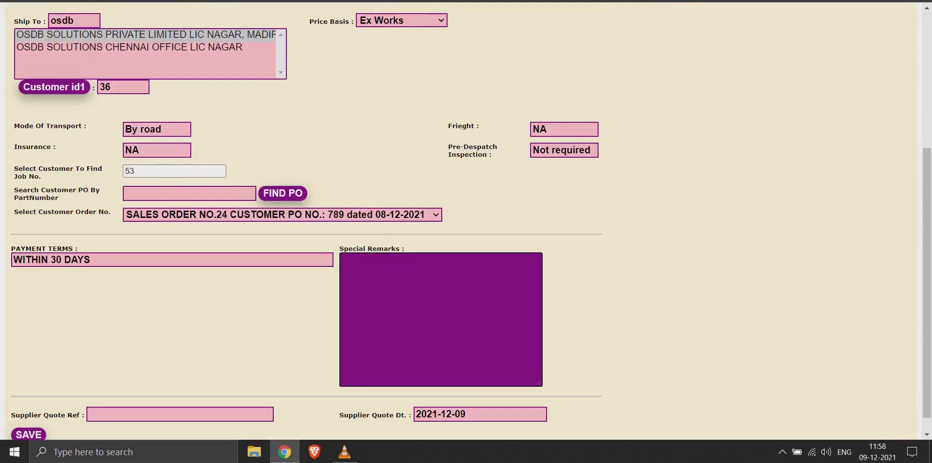
pyautogui.write('Delivery at  godown')
pyautogui.press('Tab')
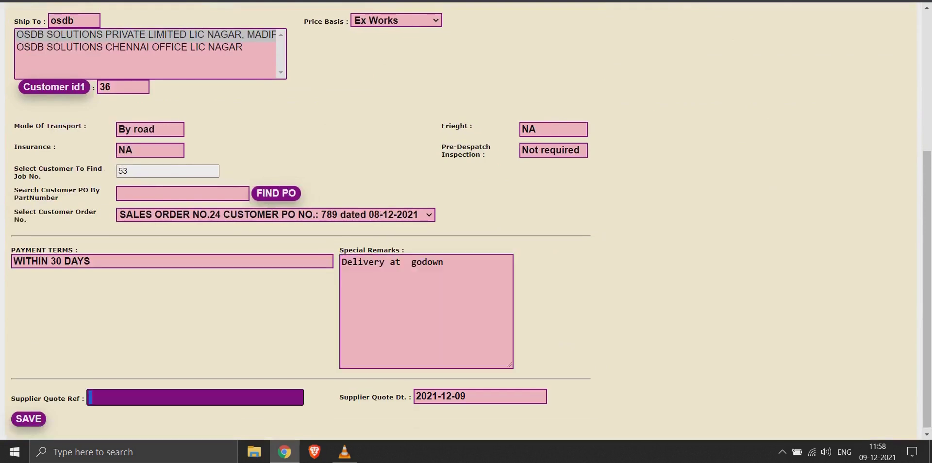
# Enter "NIL" as the supplier quote reference, keep the quote date, and save the purchase order
pyautogui.write('NIL')
pyautogui.press('Tab')
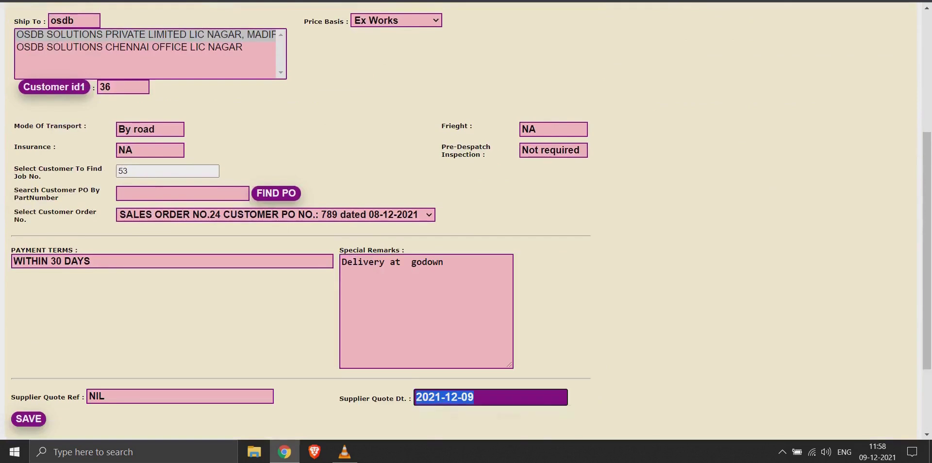
pyautogui.press('Tab')
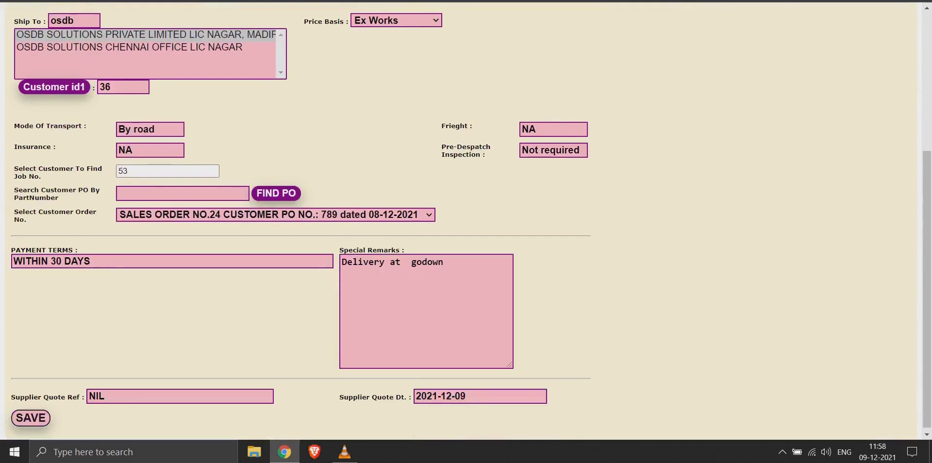
pyautogui.scroll(-1, 466, 218)
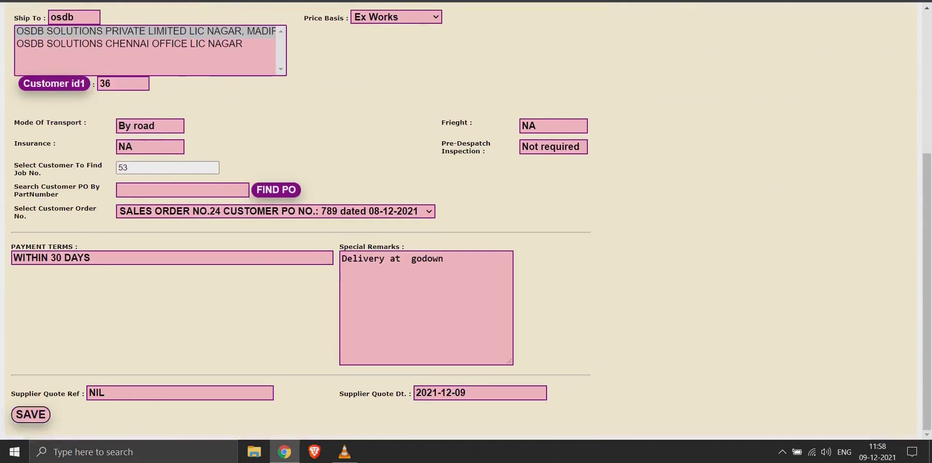
pyautogui.press('Return')
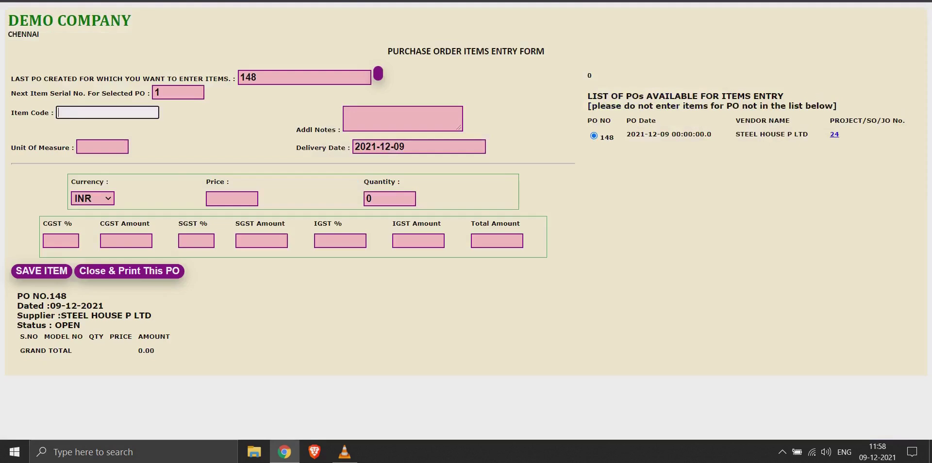
# Search the item codes for the MS sheet and select MS SHEET 10 X 5 X 2MM as the first item
pyautogui.write('ms shee')
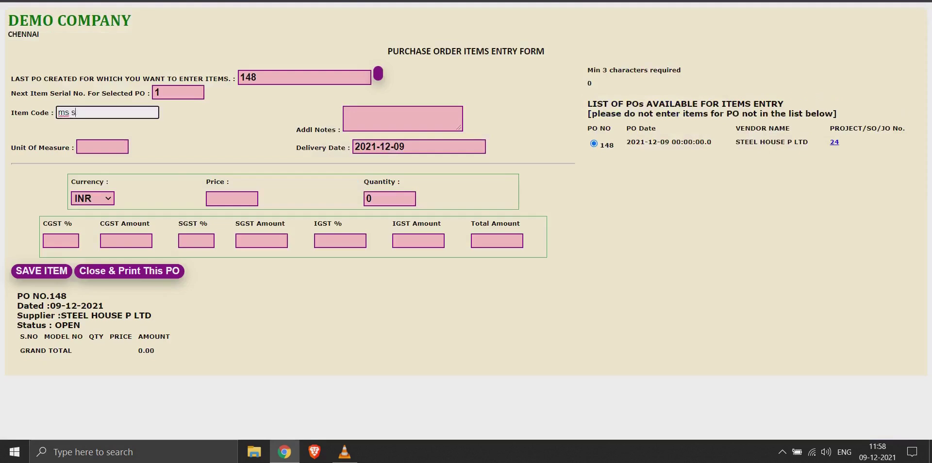
pyautogui.press('Down')
pyautogui.press('Down')
pyautogui.press('Return')
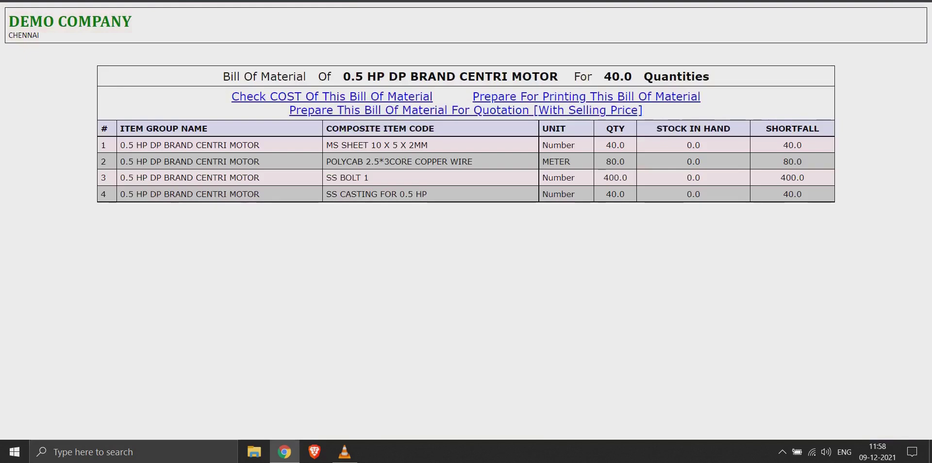
# Consult the sheet's required quantity in the bill of material and enter price 320, quantity 50, and 9% CGST and SGST
pyautogui.moveTo(624, 145); pyautogui.dragTo(605, 145)
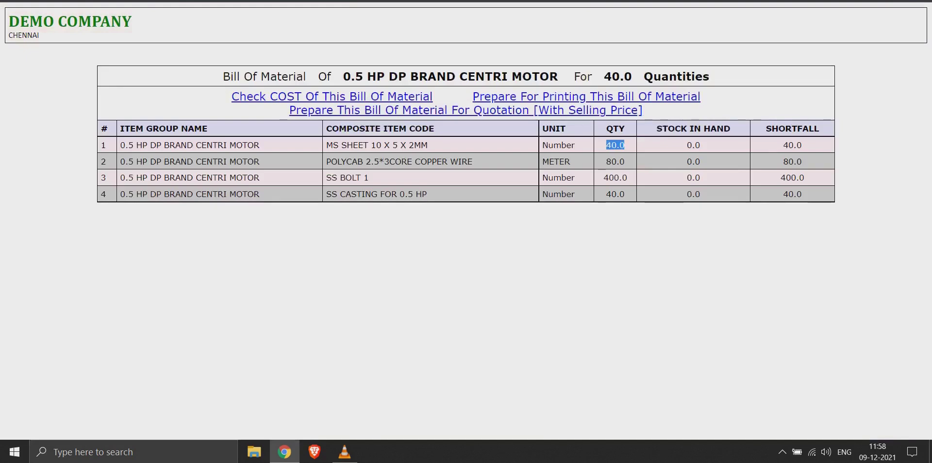
pyautogui.hotkey('ctrl', 'Tab')
pyautogui.press('Tab')
pyautogui.press('Tab')
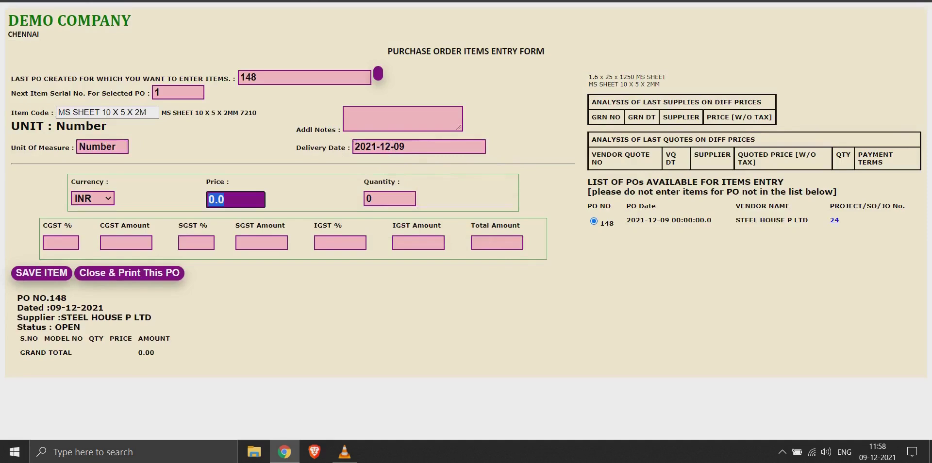
pyautogui.write('320')
pyautogui.press('Tab')
pyautogui.write('20')
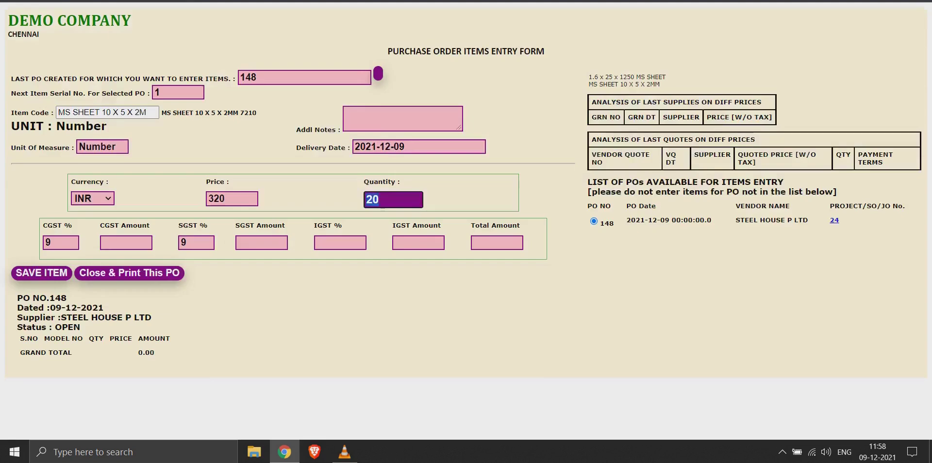
pyautogui.press('BackSpace')
pyautogui.press('BackSpace')
pyautogui.write('50')
pyautogui.press('Tab')
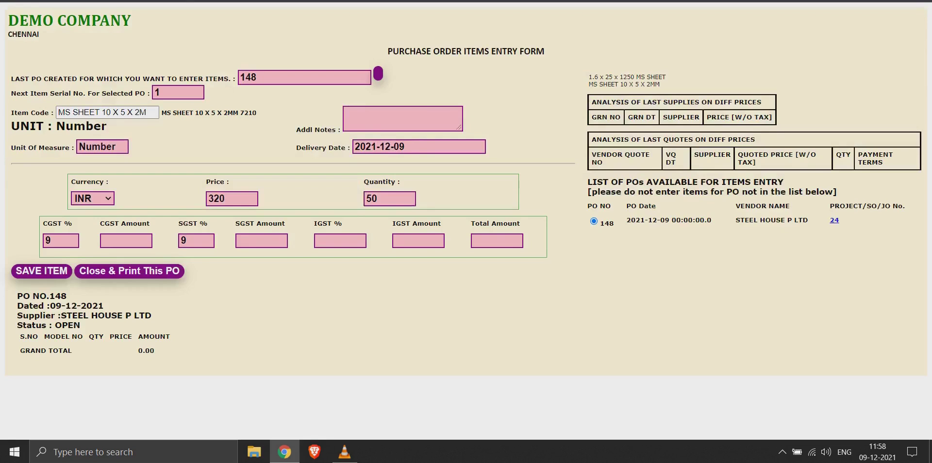
# Calculate the tax and total amounts for the MS SHEET 10 X 5 X 2MM item and save it to the purchase order
pyautogui.moveTo(591, 102); pyautogui.dragTo(883, 162)
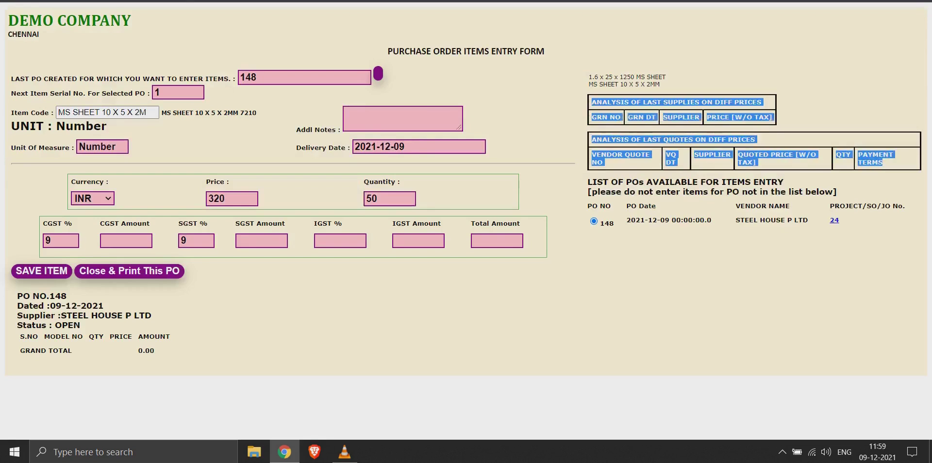
pyautogui.press('Tab')
pyautogui.press('Tab')
pyautogui.press('Tab')
pyautogui.press('Tab')
pyautogui.press('Tab')
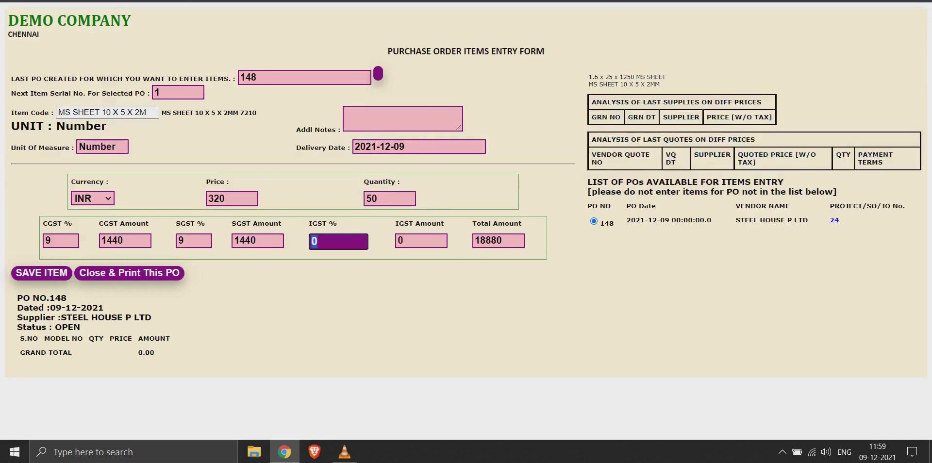
pyautogui.press('Tab')
pyautogui.press('Tab')
pyautogui.press('Tab')
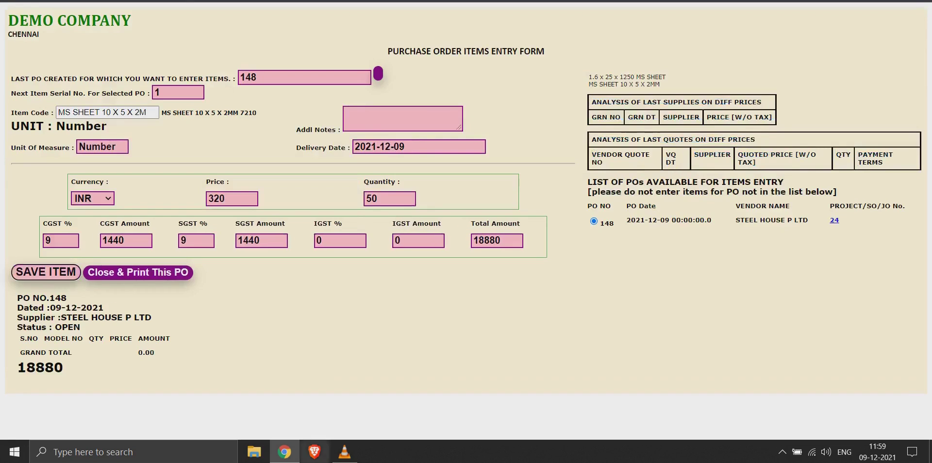
pyautogui.press('Return')
pyautogui.press('Return')
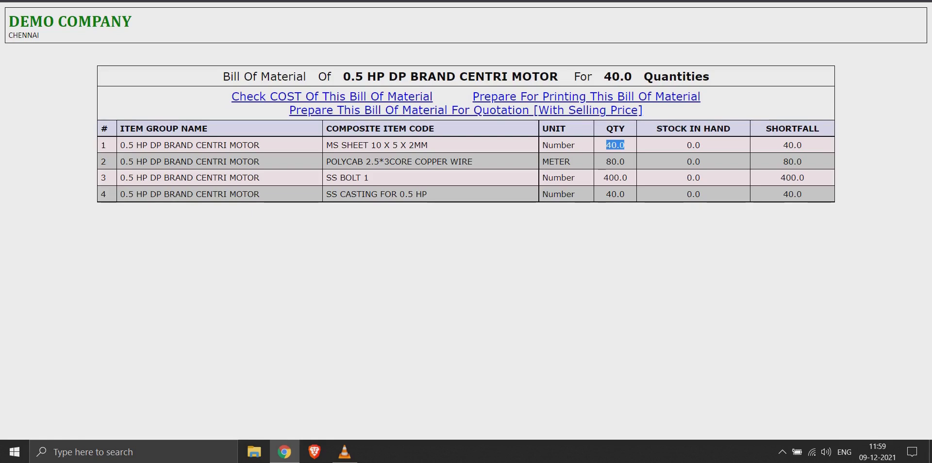
# Consult the copper wire's required quantity in the bill of material and select POLYCAB 2.5*3CORE COPPER WIRE with delivery date 2021-12-18
pyautogui.press('Tab')
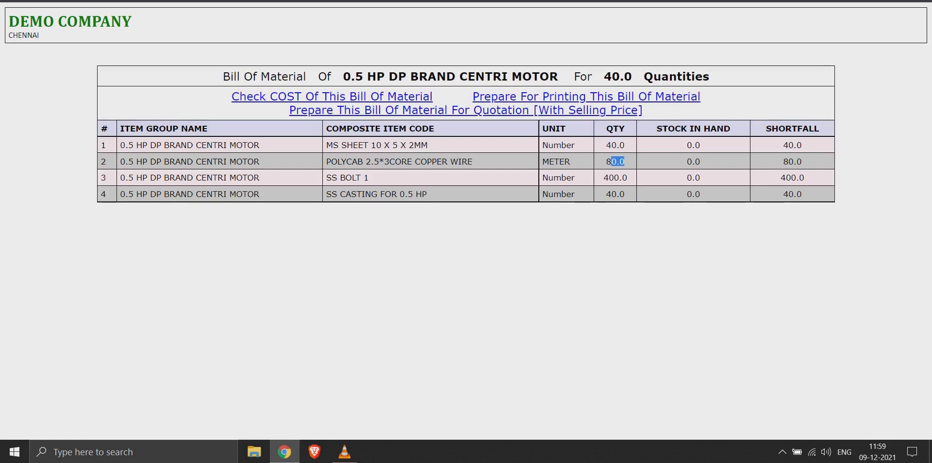
pyautogui.hotkey('ctrl', 'Tab')
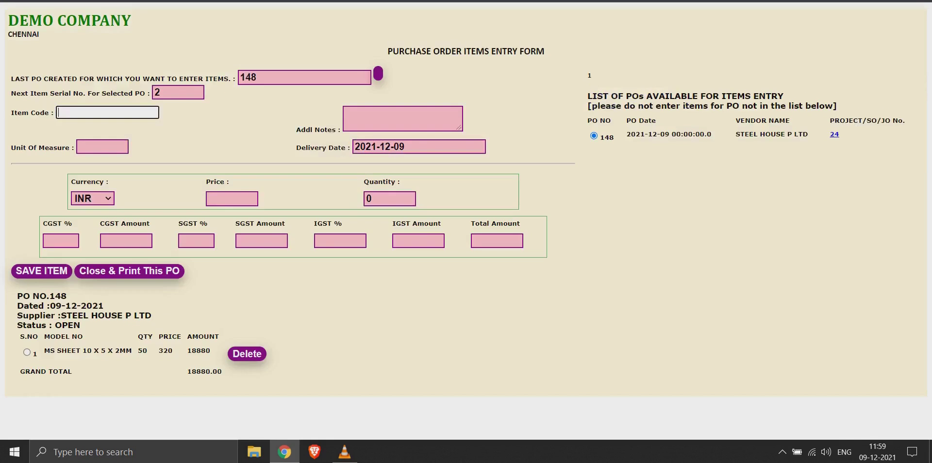
pyautogui.write('polyca')
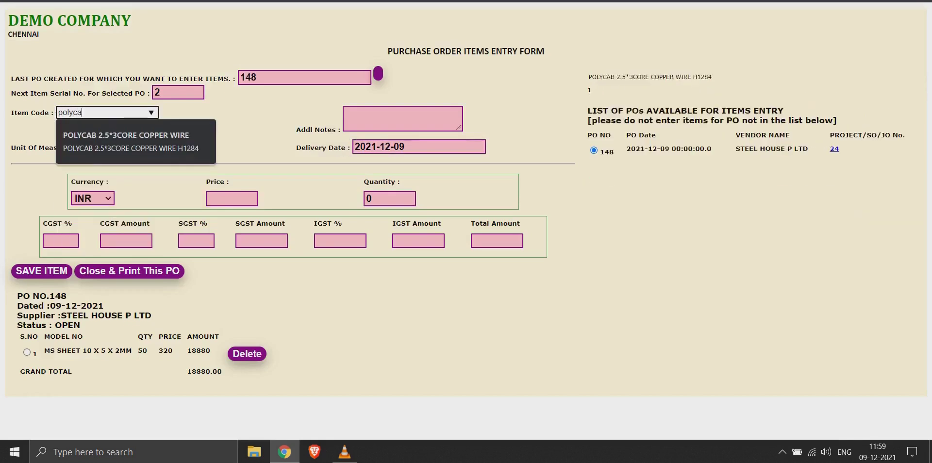
pyautogui.press('Down')
pyautogui.press('Return')
pyautogui.press('Tab')
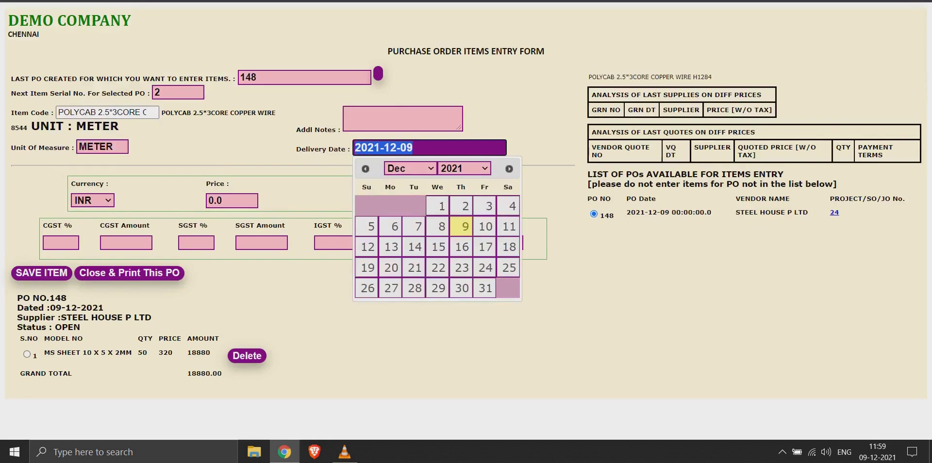
pyautogui.click(508, 246)
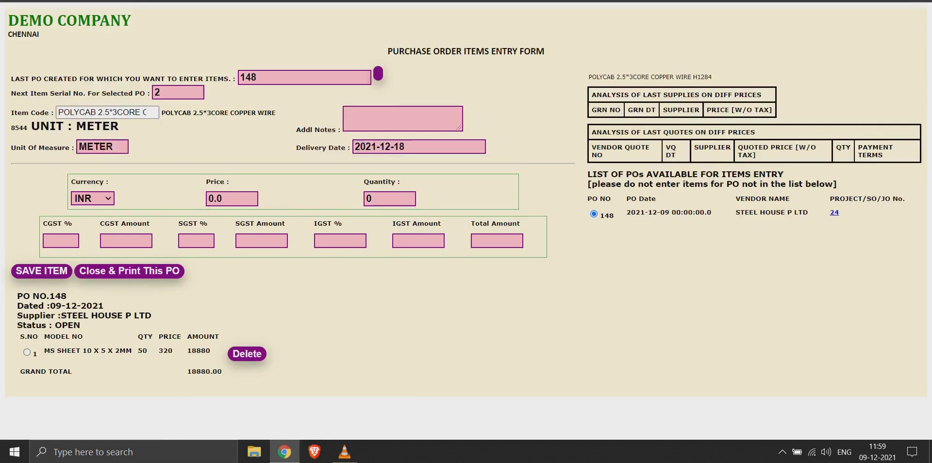
# Enter price 40, quantity 80, and 9% CGST and SGST for the copper wire, checking its quantity against the bill of material
pyautogui.press('Tab')
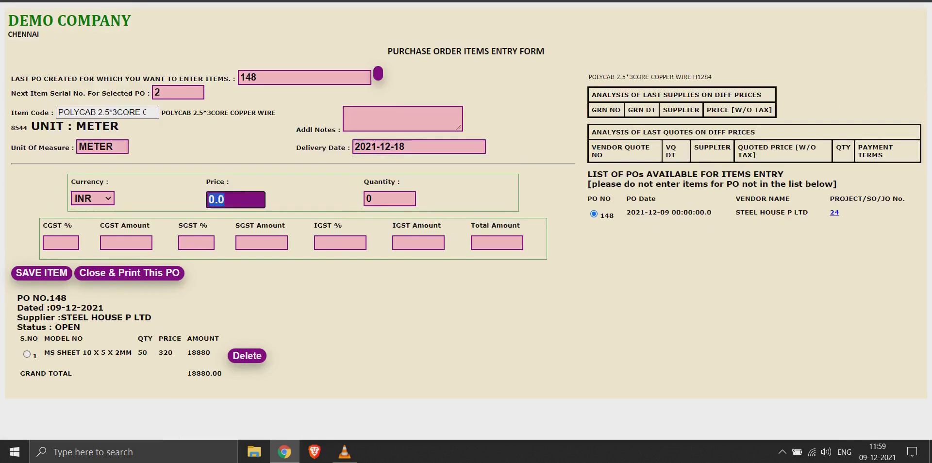
pyautogui.write('900')
pyautogui.press('Tab')
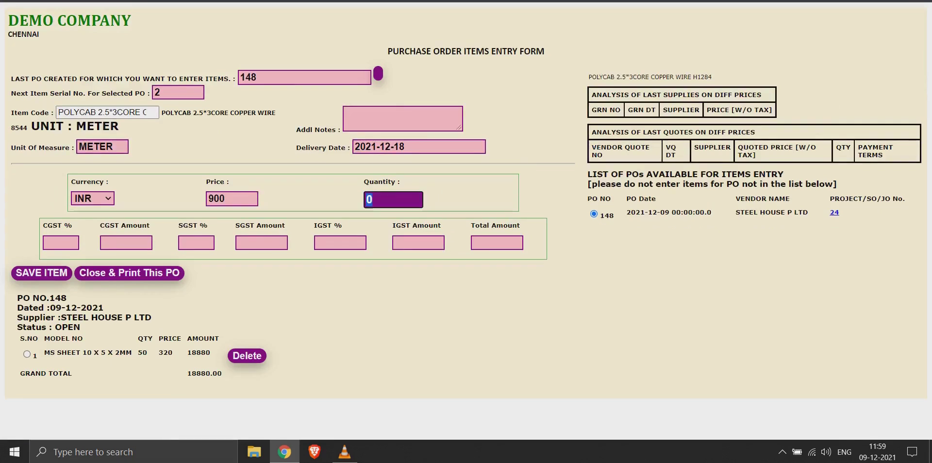
pyautogui.hotkey('ctrl', 'Tab')
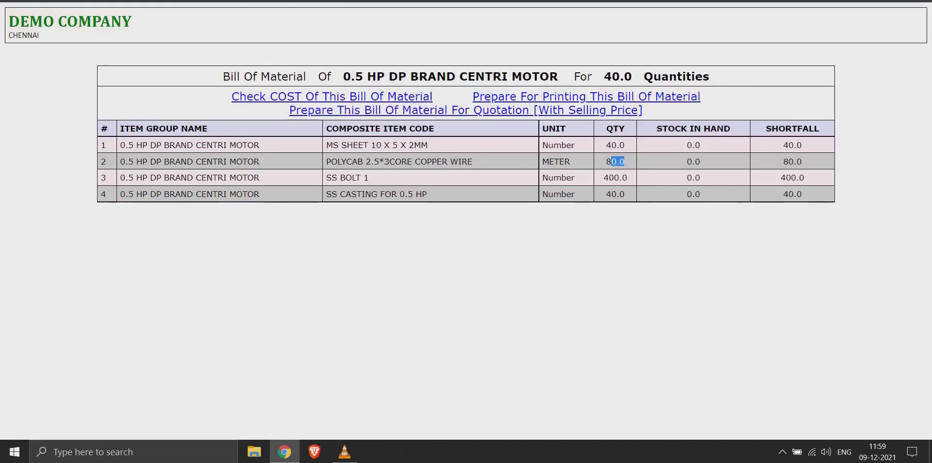
pyautogui.hotkey('ctrl', 'Tab')
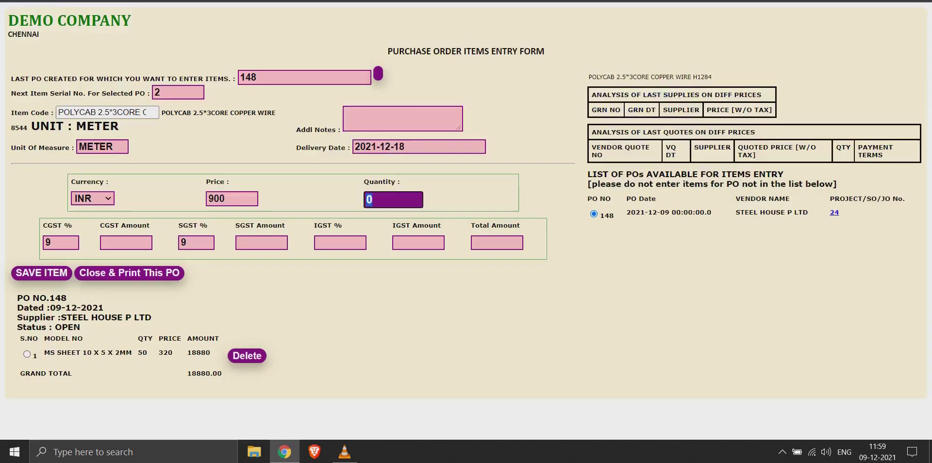
pyautogui.hotkey('shift', 'Tab')
pyautogui.write('40')
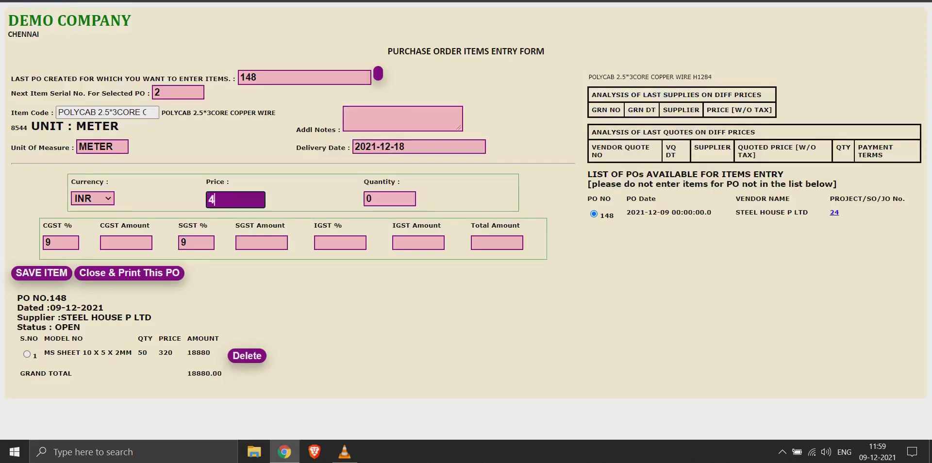
pyautogui.press('Tab')
pyautogui.press('BackSpace')
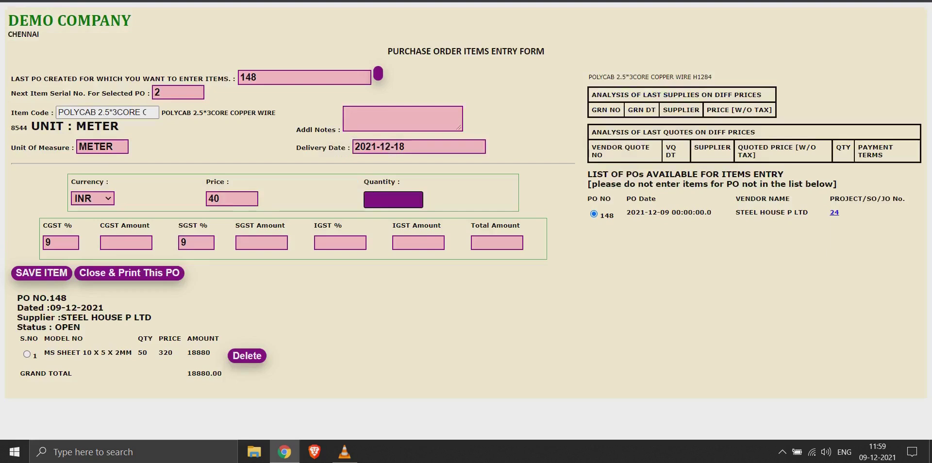
pyautogui.write('80')
pyautogui.hotkey('ctrl', 'Tab')
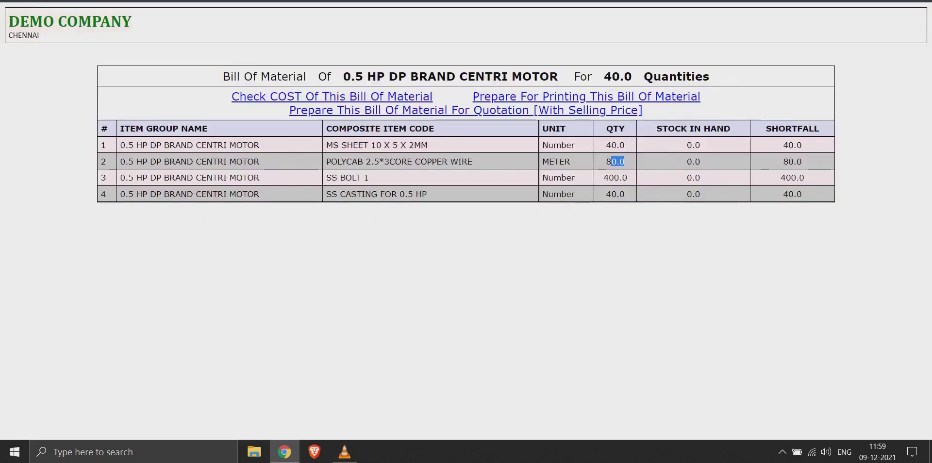
pyautogui.hotkey('ctrl', 'shift', 'Tab')
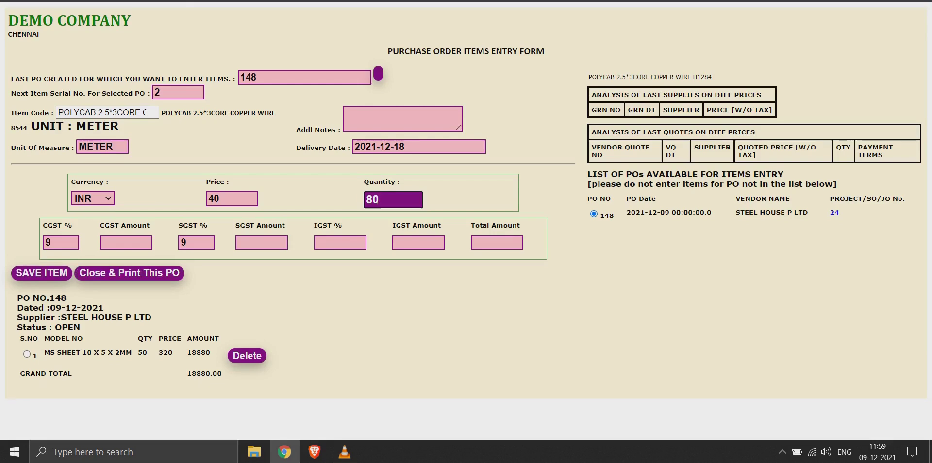
# Calculate the copper wire's tax and total amounts and save the item to the purchase order
pyautogui.press('Tab')
pyautogui.press('Tab')
pyautogui.press('Tab')
pyautogui.press('Tab')
pyautogui.press('Tab')
pyautogui.press('Tab')
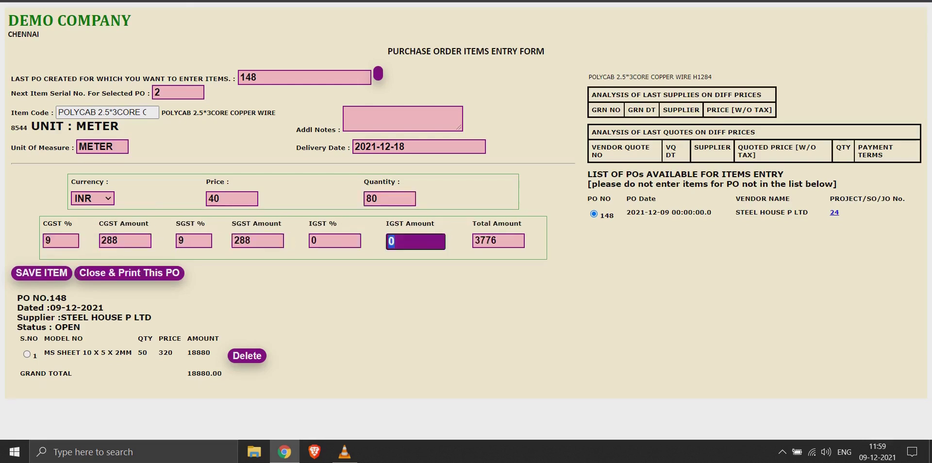
pyautogui.press('Tab')
pyautogui.press('Tab')
pyautogui.press('Return')
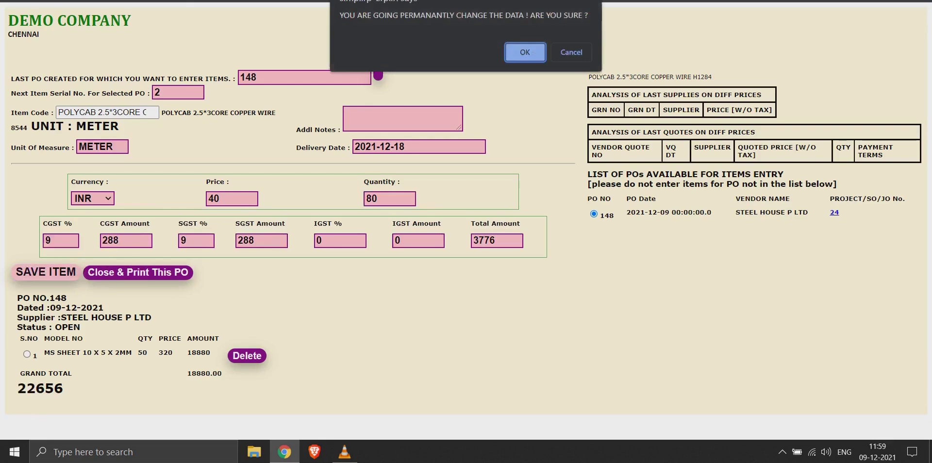
pyautogui.press('Return')
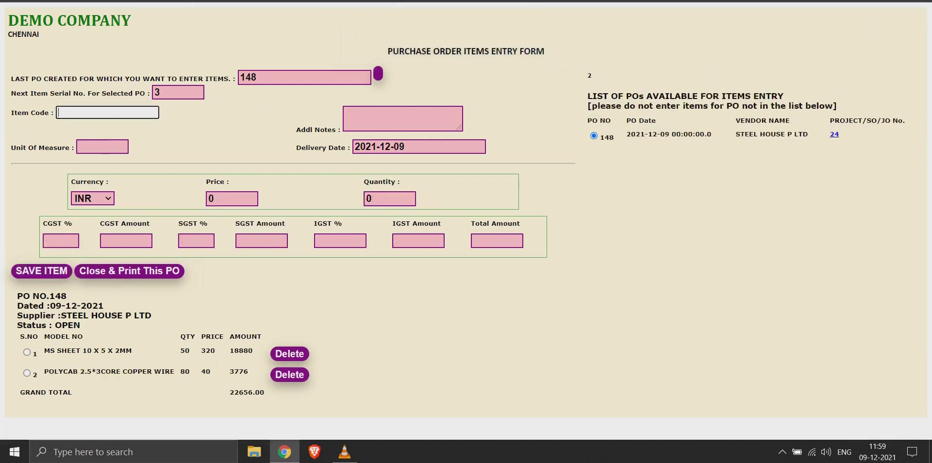
# Delete the MS SHEET 10 X 5 X 2MM line with quantity 50 from the purchase order
pyautogui.click(27, 352)
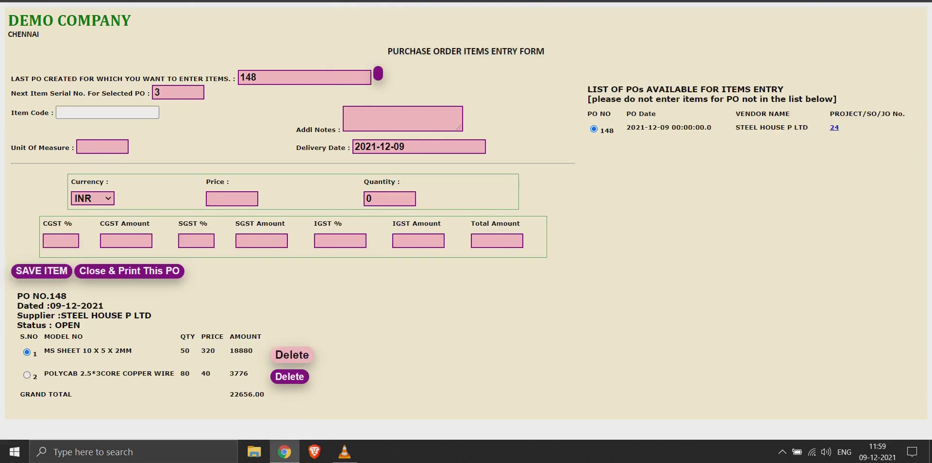
pyautogui.click(292, 355)
# Select MS SHEET 10 X 5 X 2MM as the item code and set its delivery date to 2021-12-11
pyautogui.write('ms shee')
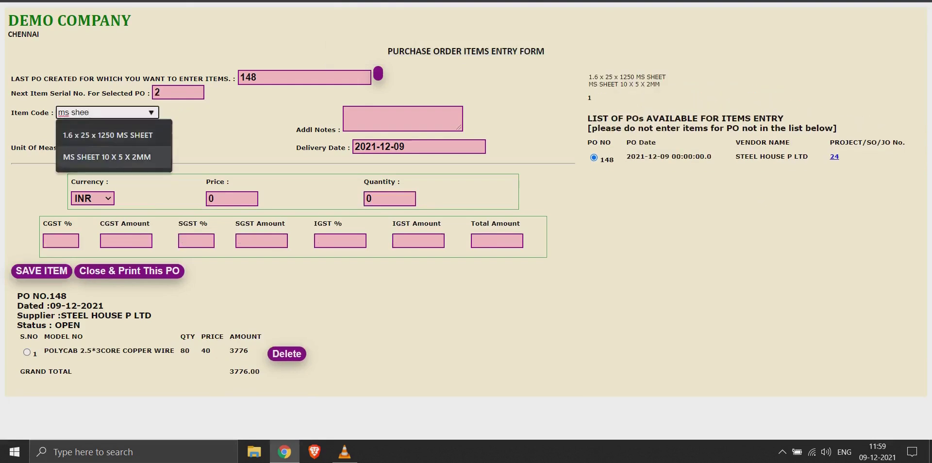
pyautogui.press('Return')
pyautogui.press('Tab')
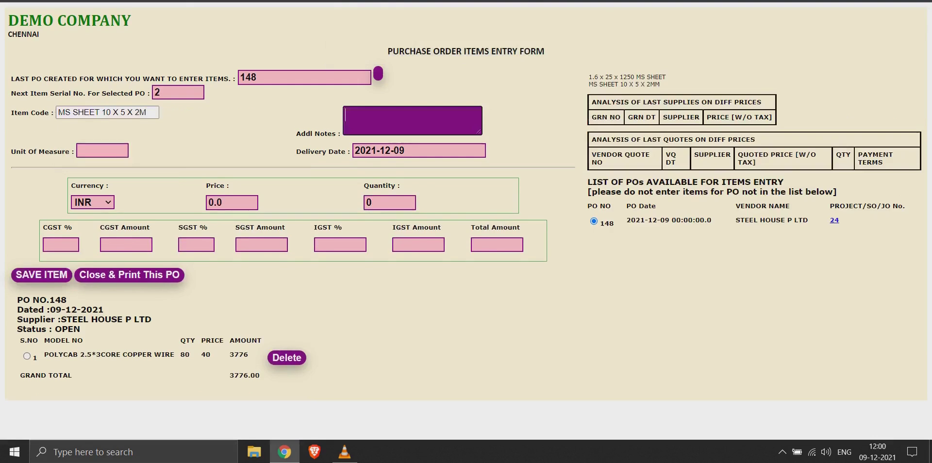
pyautogui.press('Tab')
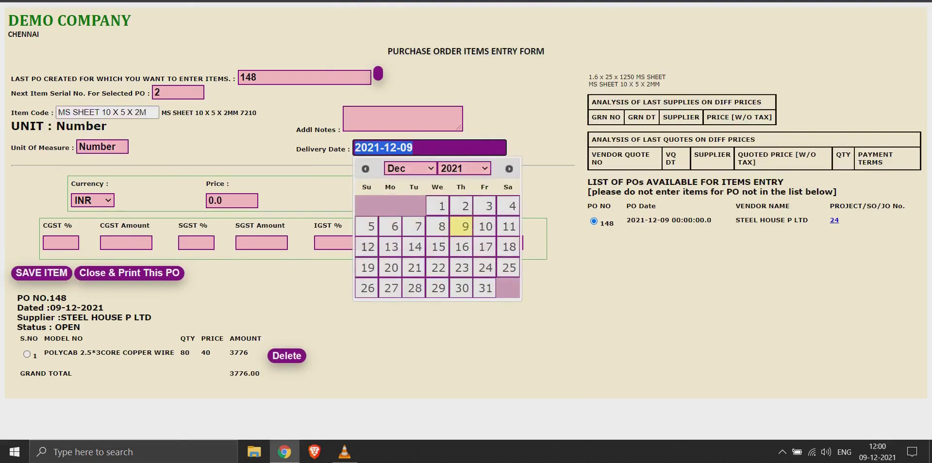
pyautogui.click(509, 226)
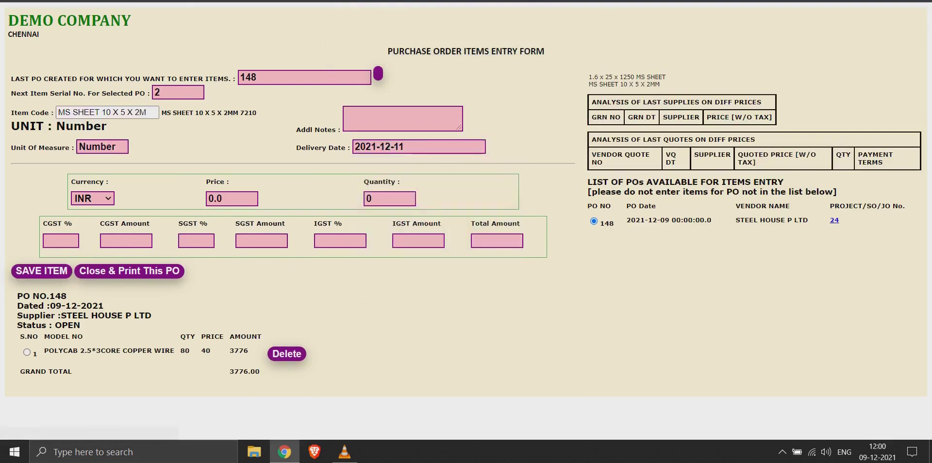
# Enter price 320, quantity 40, and 9% CGST and SGST for the MS sheet
pyautogui.press('Tab')
pyautogui.press('Tab')
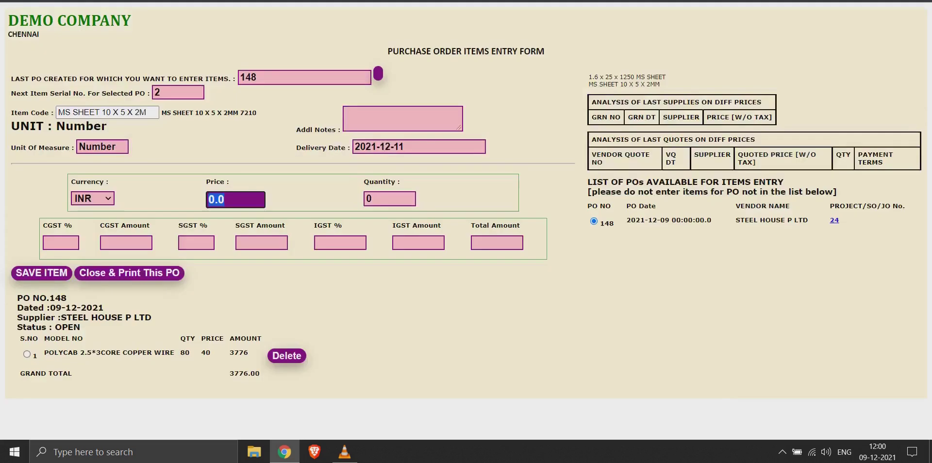
pyautogui.write('320')
pyautogui.press('Tab')
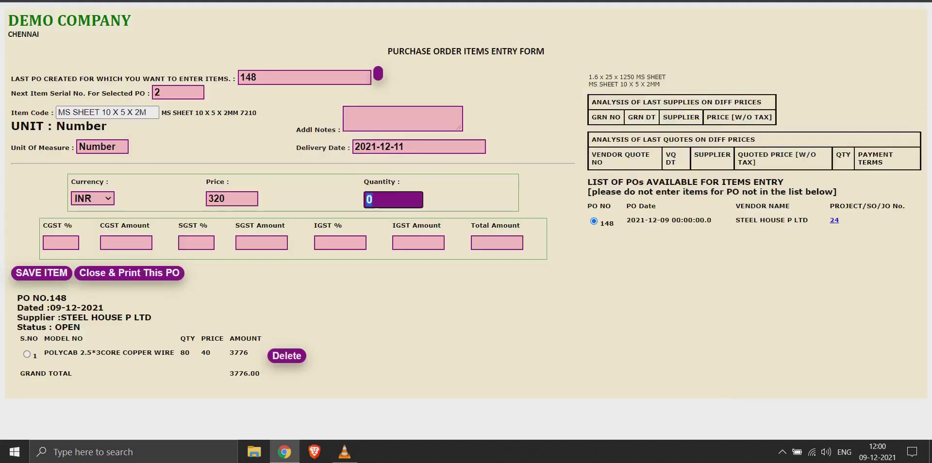
pyautogui.write('40')
pyautogui.press('Tab')
pyautogui.write('9')
pyautogui.press('Tab')
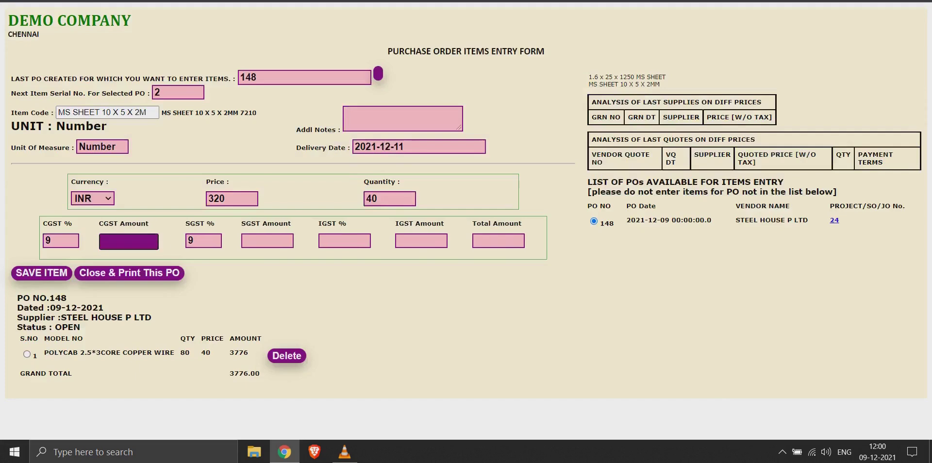
# Calculate the tax and total amounts for the 40 MS sheets and save the item to the purchase order
pyautogui.press('Tab')
pyautogui.press('Tab')
pyautogui.press('Tab')
pyautogui.press('Tab')
pyautogui.press('Tab')
pyautogui.press('Tab')
pyautogui.press('Return')
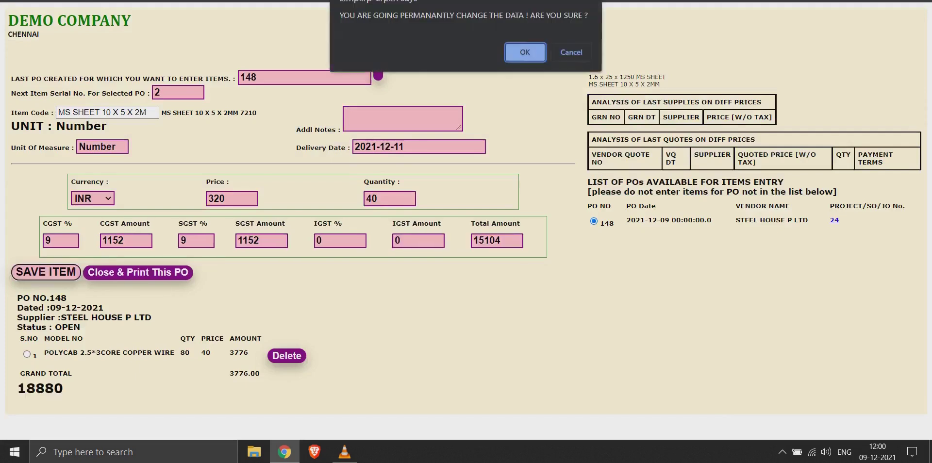
pyautogui.press('Return')
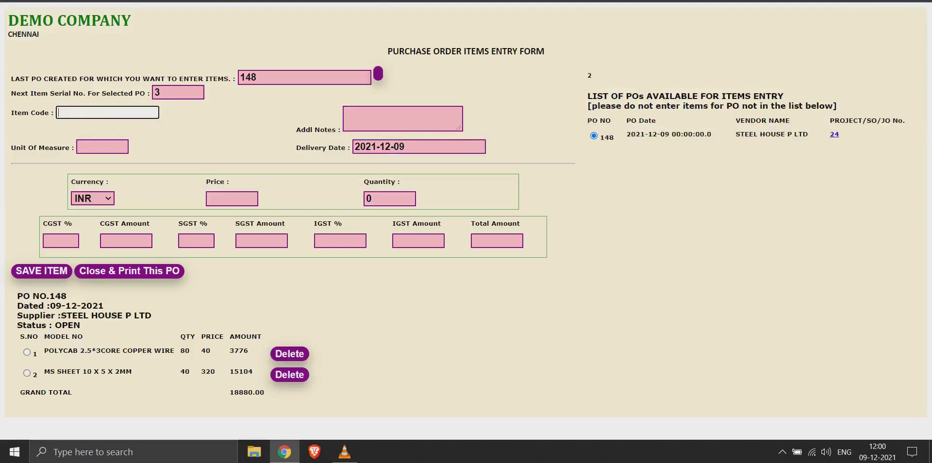
# Search the item codes for "ss bolt", select SS BOLT 1, and set its delivery date to 2021-12-15
pyautogui.write('ss bolt')
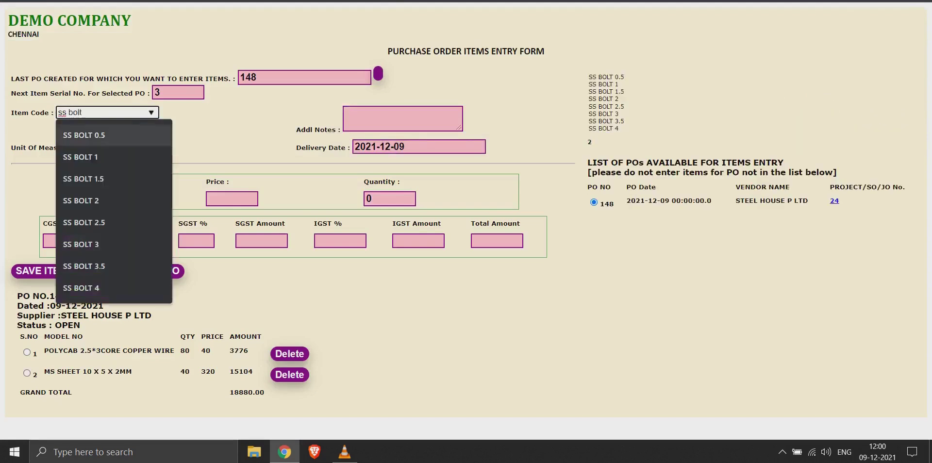
pyautogui.press('Down')
pyautogui.press('Return')
pyautogui.press('Tab')
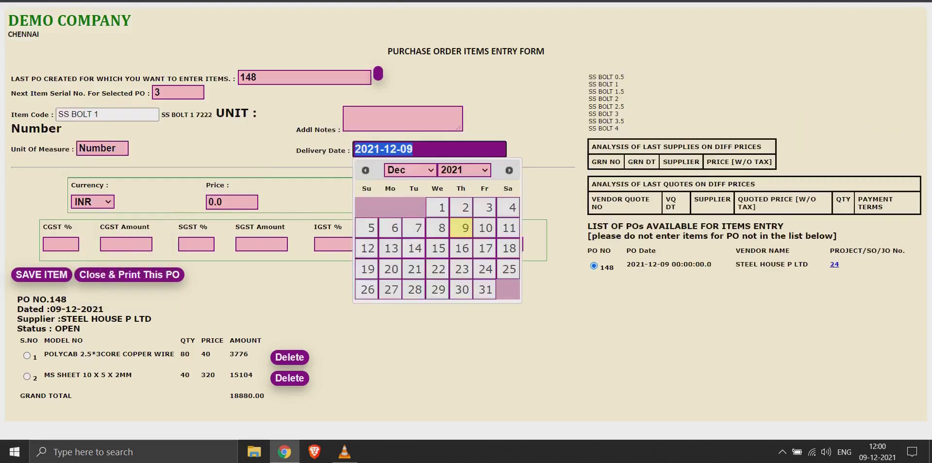
pyautogui.write('2021-12-15')
pyautogui.press('Tab')
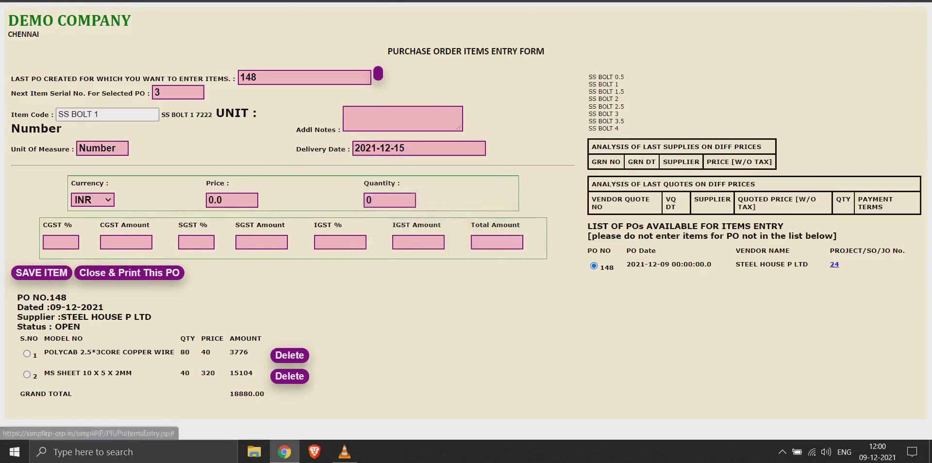
# Enter price 5, quantity 500, and 9% CGST and SGST for SS BOLT 1
pyautogui.hotkey('ctrl', 'a')
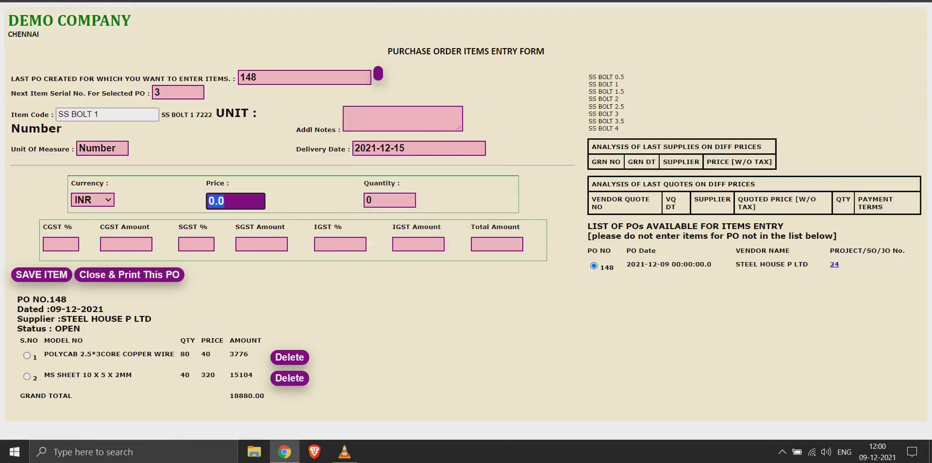
pyautogui.write('5')
pyautogui.press('Tab')
pyautogui.write('1')
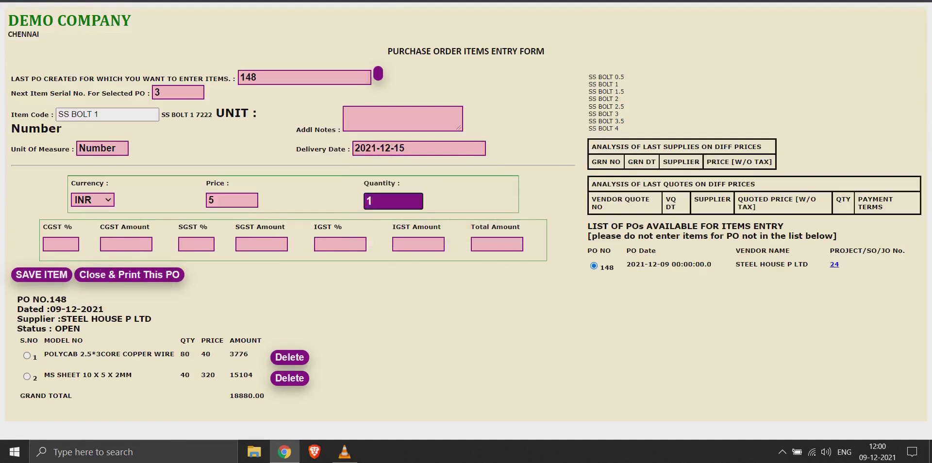
pyautogui.write('0')
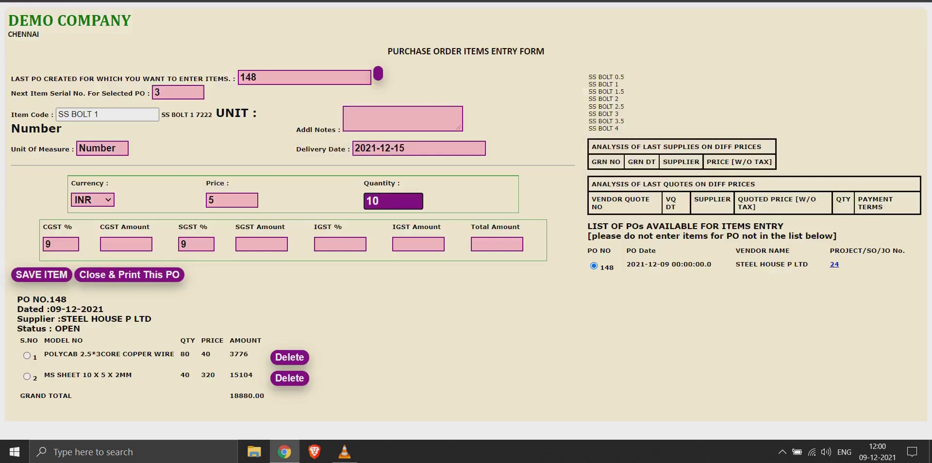
pyautogui.hotkey('ctrl', 'a')
pyautogui.write('400')
pyautogui.press('BackSpace')
pyautogui.press('BackSpace')
pyautogui.press('BackSpace')
pyautogui.write('500')
# Calculate the tax and total amounts for the 500 SS bolts and save the item to the purchase order
pyautogui.press('Tab')
pyautogui.press('Tab')
pyautogui.press('Tab')
pyautogui.press('Tab')
pyautogui.press('Tab')
pyautogui.press('Tab')
pyautogui.press('Tab')
pyautogui.press('Tab')
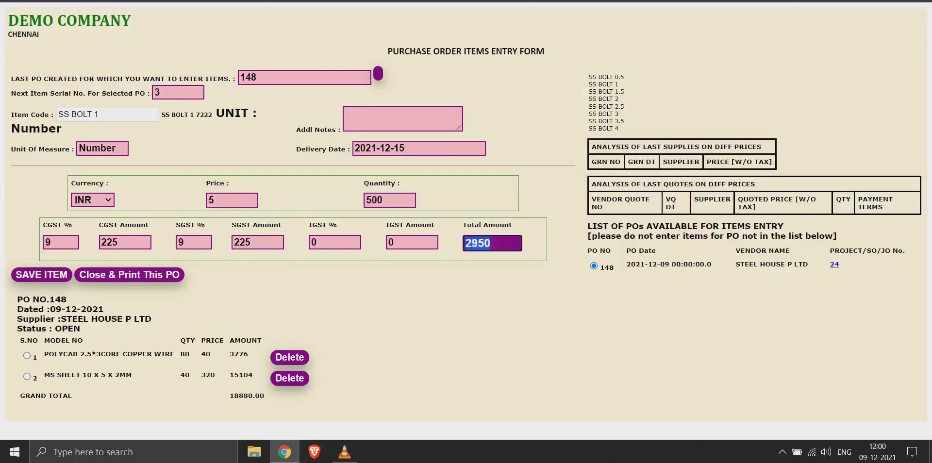
pyautogui.press('Return')
pyautogui.press('Return')
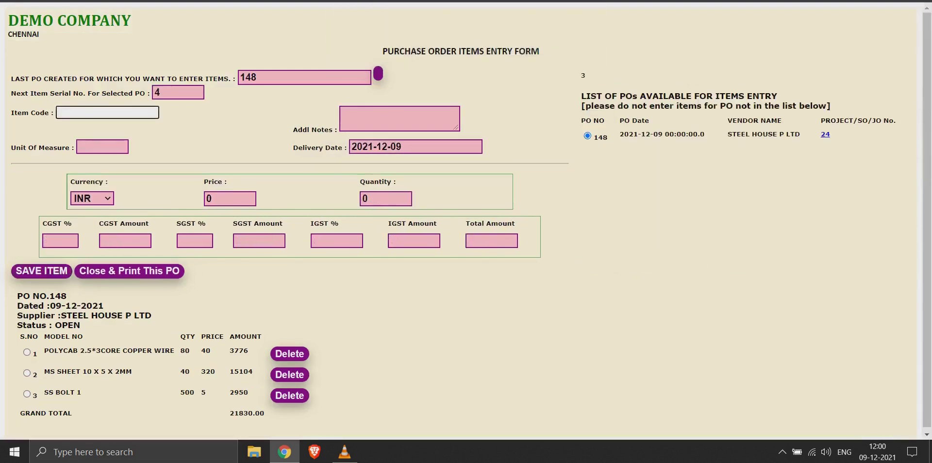
# Select SS CASTING FOR 0.5 HP as the item code and set its delivery date to 2021-12-20
pyautogui.hotkey('alt', 'Tab')
pyautogui.hotkey('alt', 'Tab')
pyautogui.write('Ss cas')
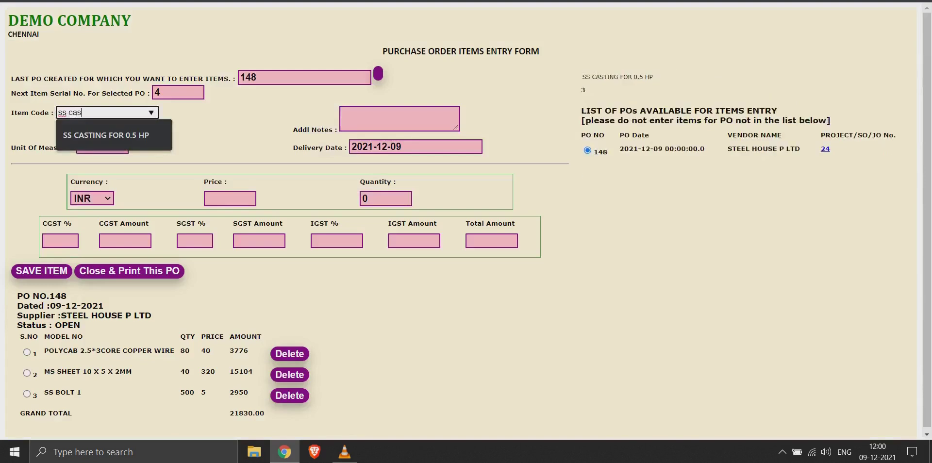
pyautogui.press('Return')
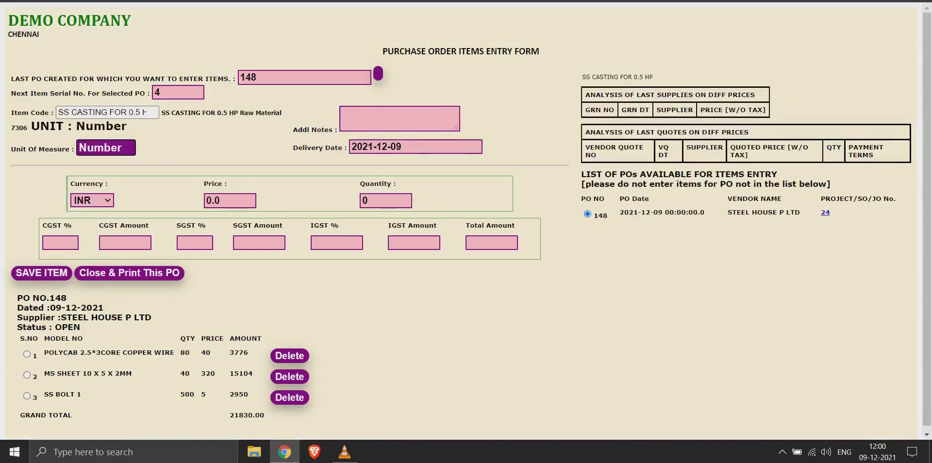
pyautogui.hotkey('alt', 'Tab')
pyautogui.hotkey('alt', 'Tab')
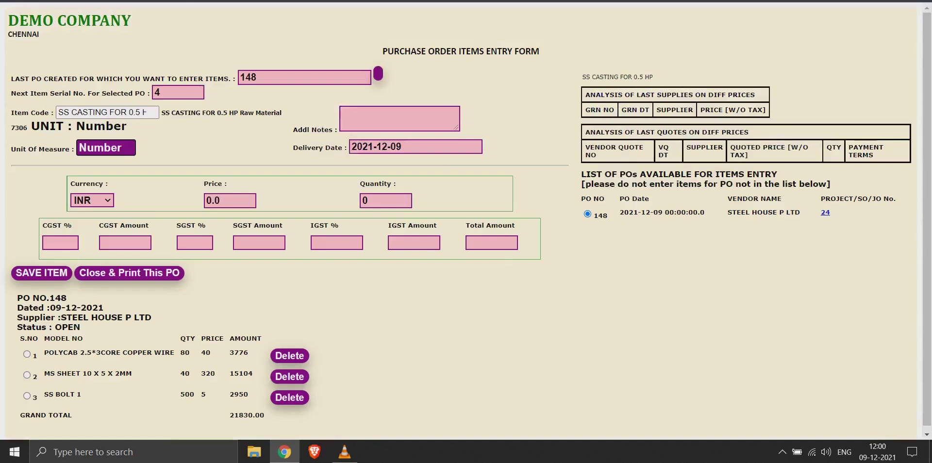
pyautogui.press('Tab')
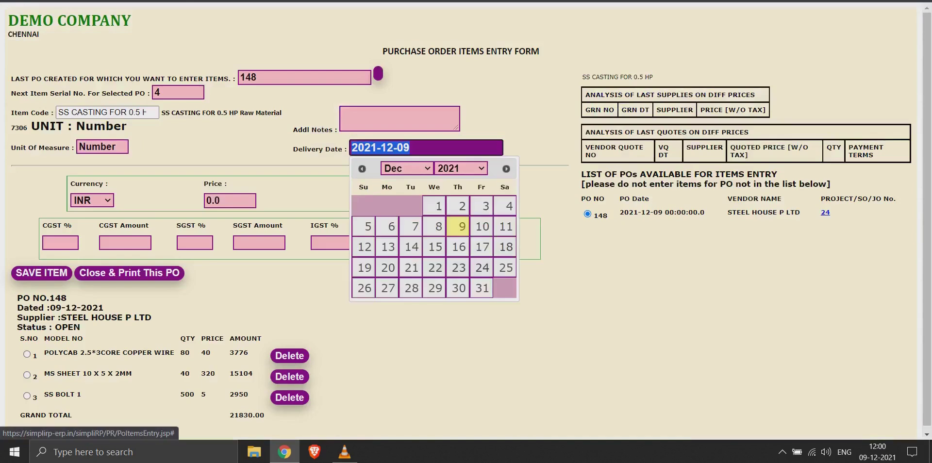
pyautogui.click(388, 268)
# Enter price 5000, quantity 40, and 9% CGST and SGST for the SS casting
pyautogui.doubleClick(213, 198)
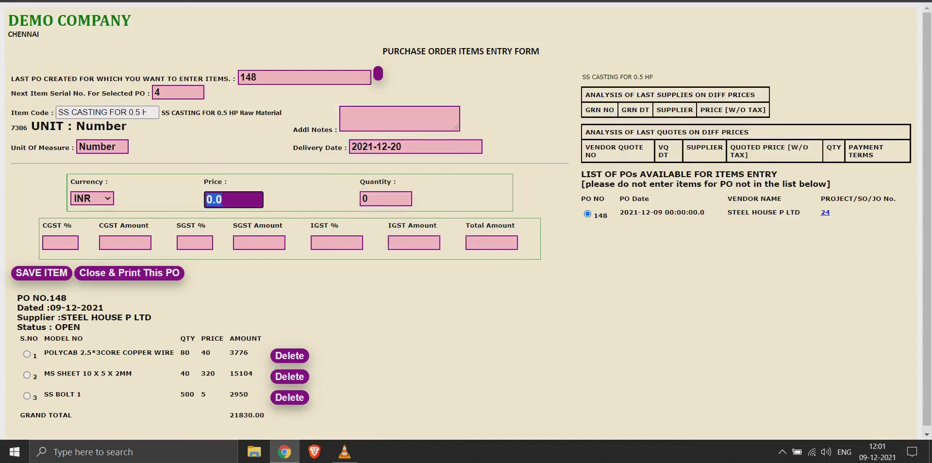
pyautogui.write('5000')
pyautogui.press('Tab')
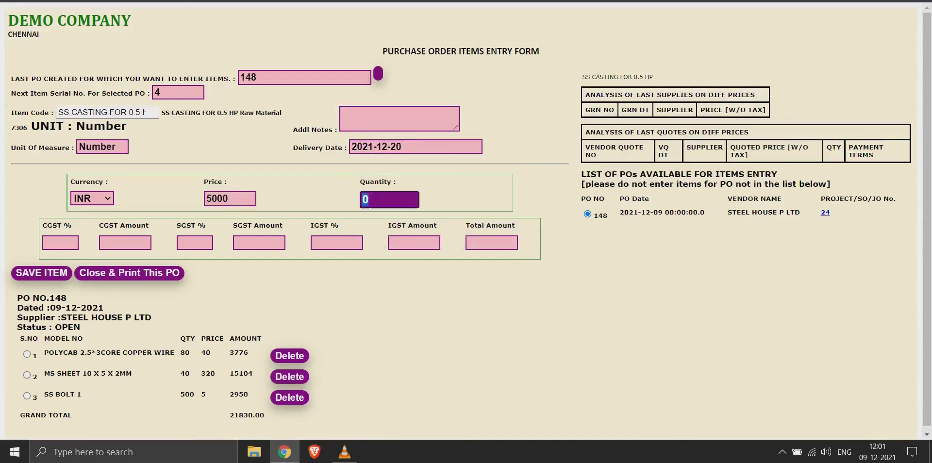
pyautogui.write('40')
pyautogui.press('Tab')
pyautogui.write('9')
# Calculate the tax and total amounts for the 40 SS castings and save the item to the purchase order
pyautogui.press('Tab')
pyautogui.press('Tab')
pyautogui.press('Tab')
pyautogui.press('Tab')
pyautogui.press('Tab')
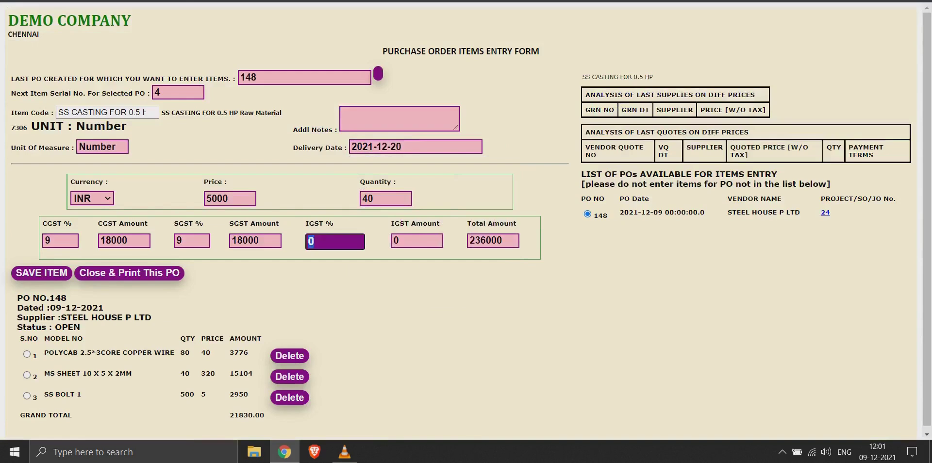
pyautogui.press('Tab')
pyautogui.press('Return')
pyautogui.press('Return')
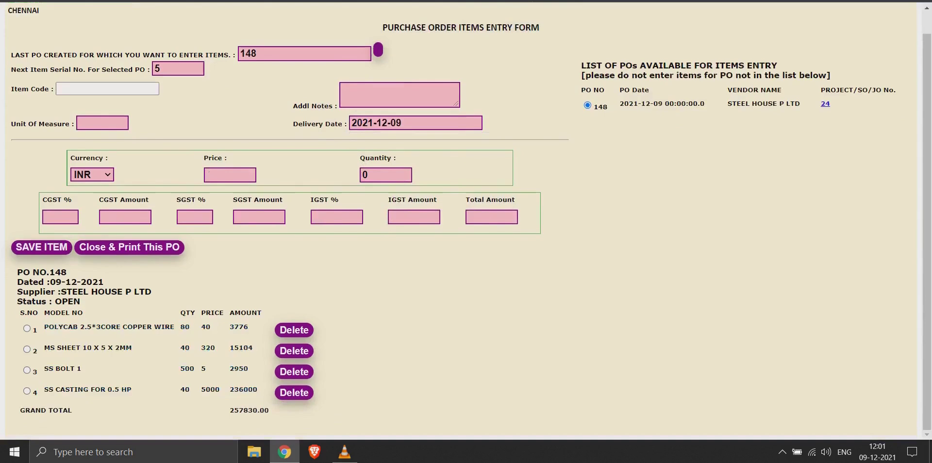
# Close the purchase order for printing and review the items, delivery due dates and terms in its printable version
pyautogui.click(129, 247)
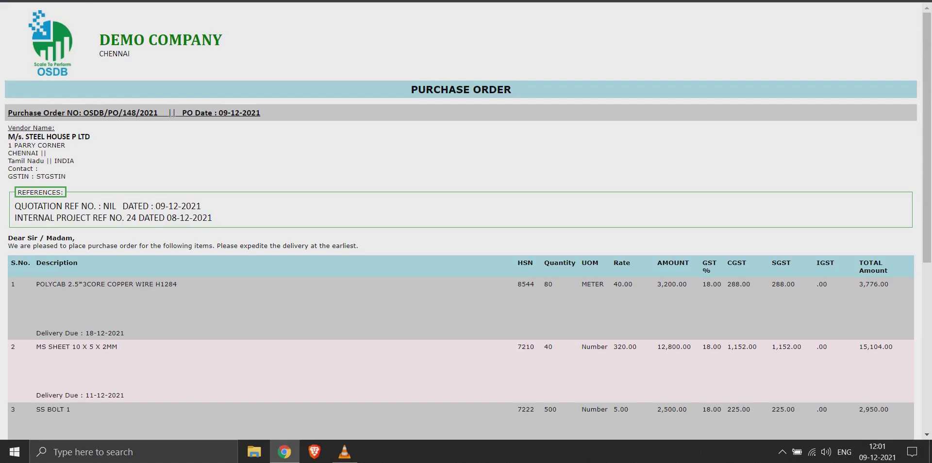
pyautogui.scroll(-3, 461, 221)
pyautogui.scroll(2, 461, 221)
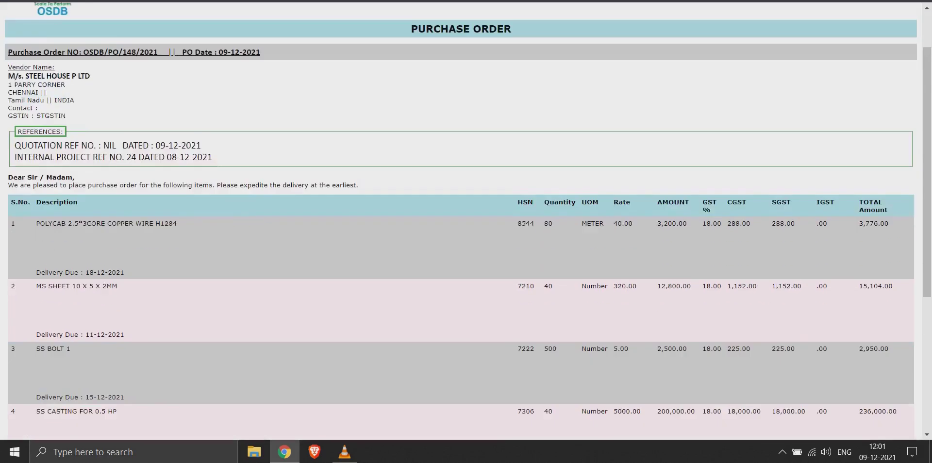
pyautogui.moveTo(126, 272); pyautogui.dragTo(83, 272)
pyautogui.moveTo(125, 334); pyautogui.dragTo(85, 334)
pyautogui.scroll(-3, 85, 334)
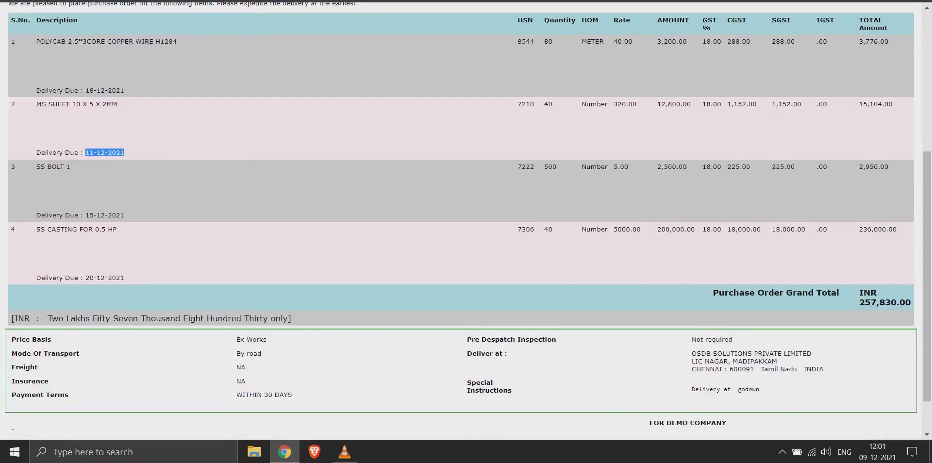
pyautogui.scroll(3, 461, 221)
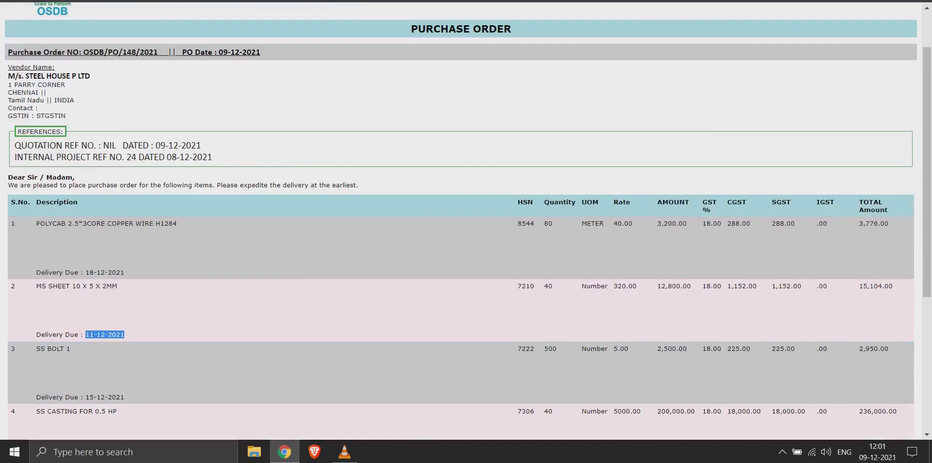
# Open the print preview of the purchase order and look through its pages
pyautogui.rightClick(507, 102)
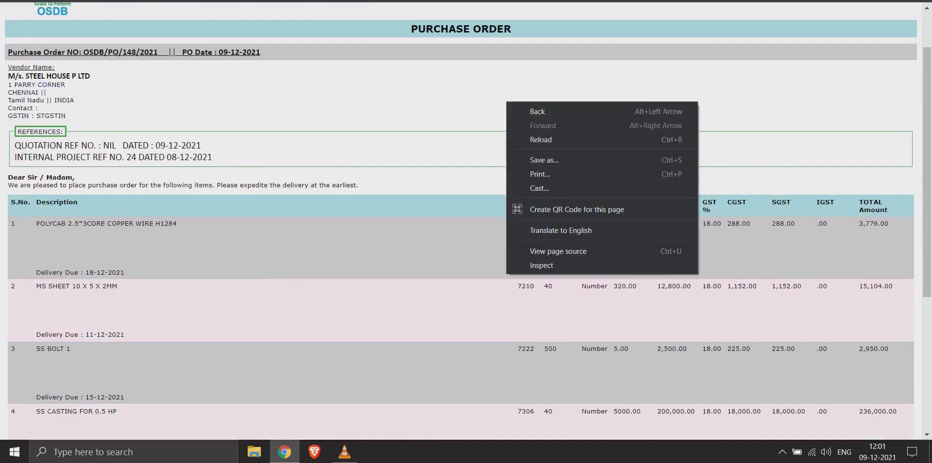
pyautogui.click(534, 174)
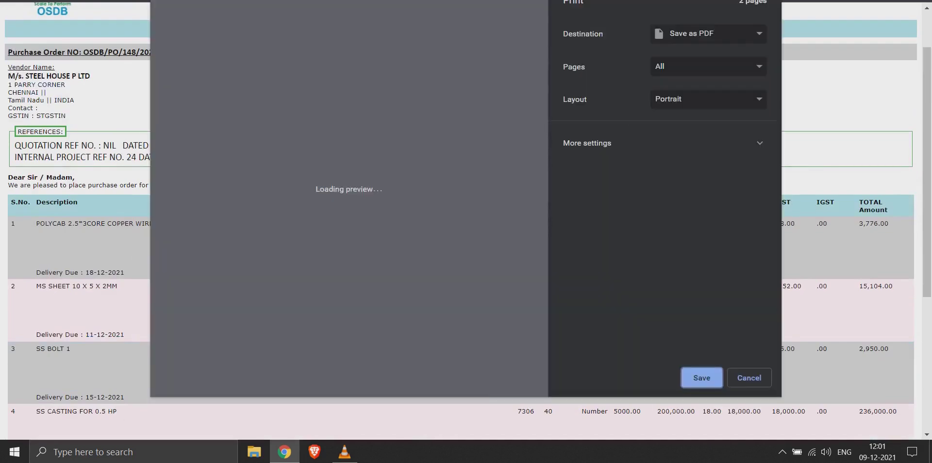
pyautogui.scroll(-3, 344, 194)
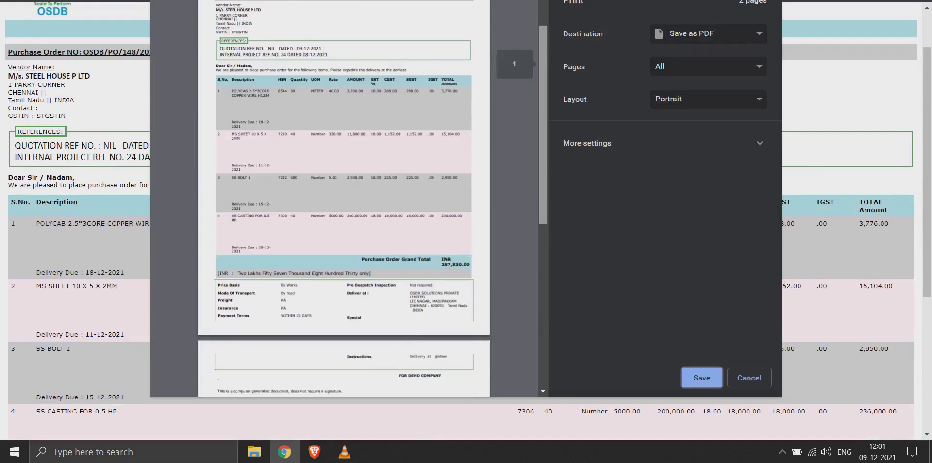
pyautogui.scroll(3, 344, 195)
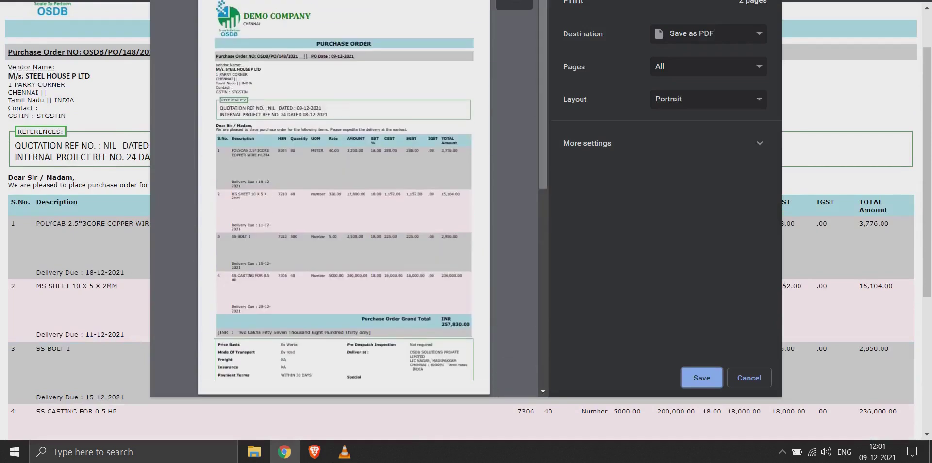
# Try Minimum margins and a custom scale of 85 for the purchase order printout, and cancel printing
pyautogui.click(759, 143)
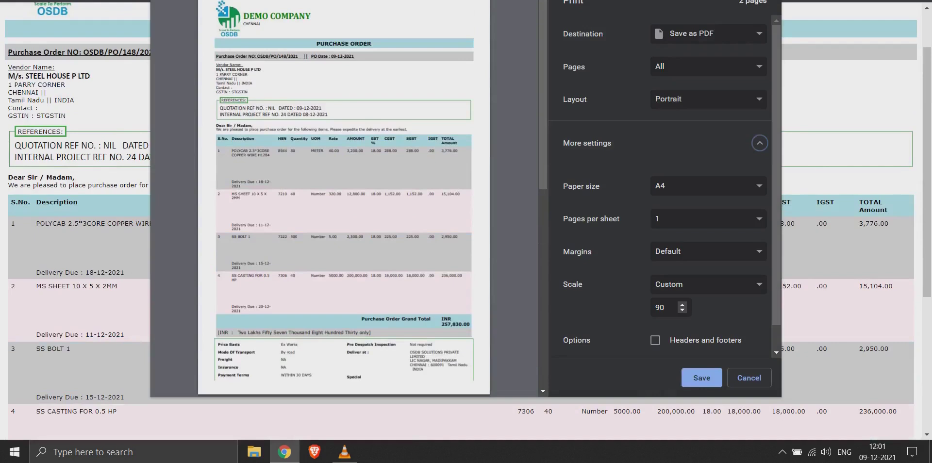
pyautogui.doubleClick(659, 308)
pyautogui.click(708, 251)
pyautogui.click(672, 286)
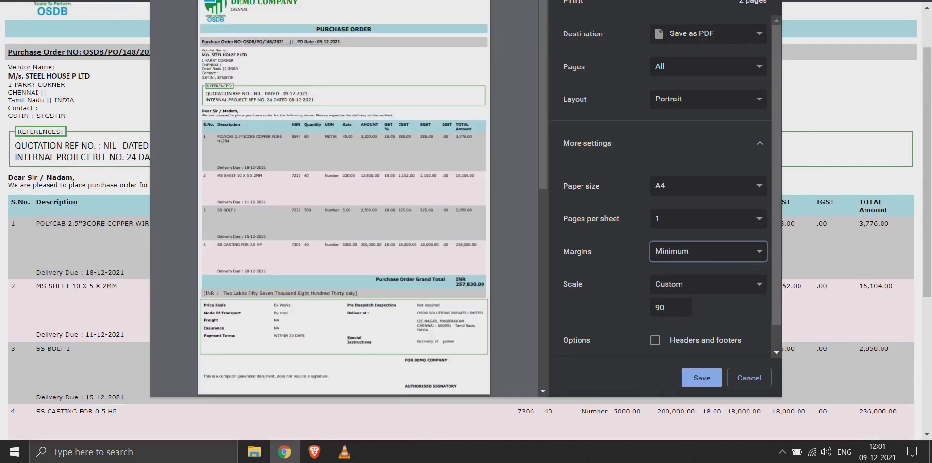
pyautogui.doubleClick(659, 307)
pyautogui.write('8')
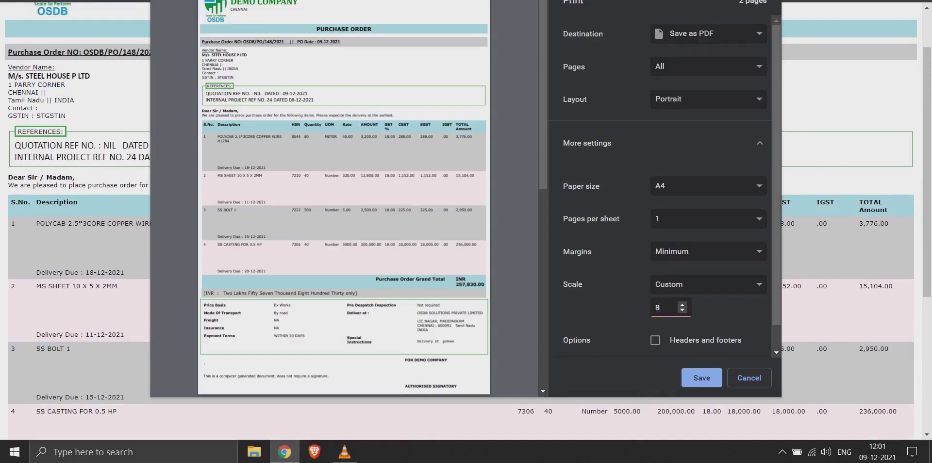
pyautogui.write('5')
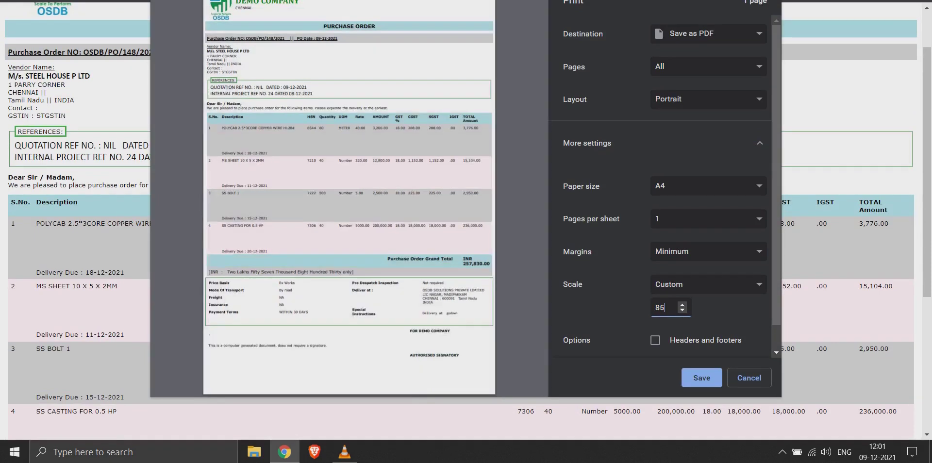
pyautogui.click(749, 378)
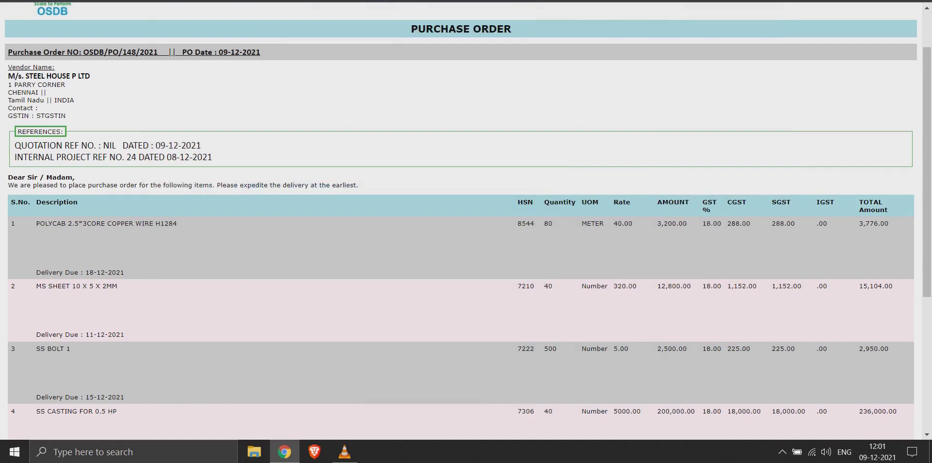
# Return to the dashboard and open the supplier PO follow-ups planner from the follow-up reports
pyautogui.moveTo(127, 52); pyautogui.dragTo(137, 52)
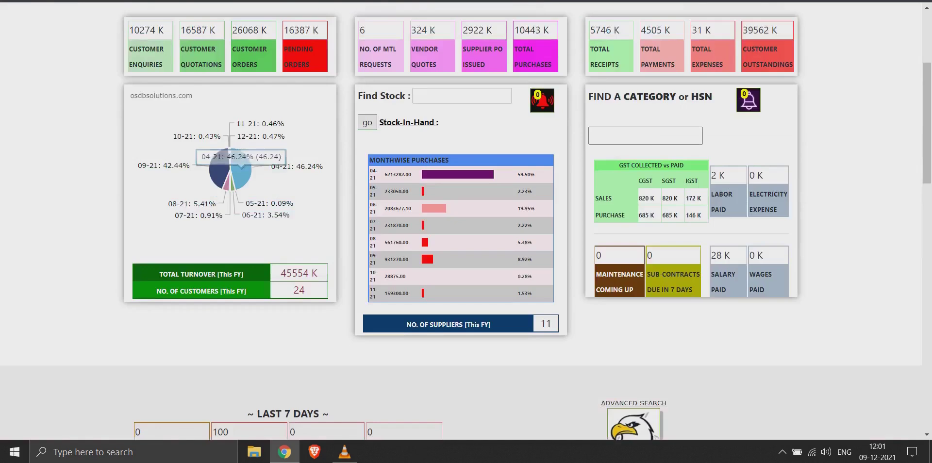
pyautogui.scroll(-7, 223, 189)
pyautogui.scroll(-10, 243, 44)
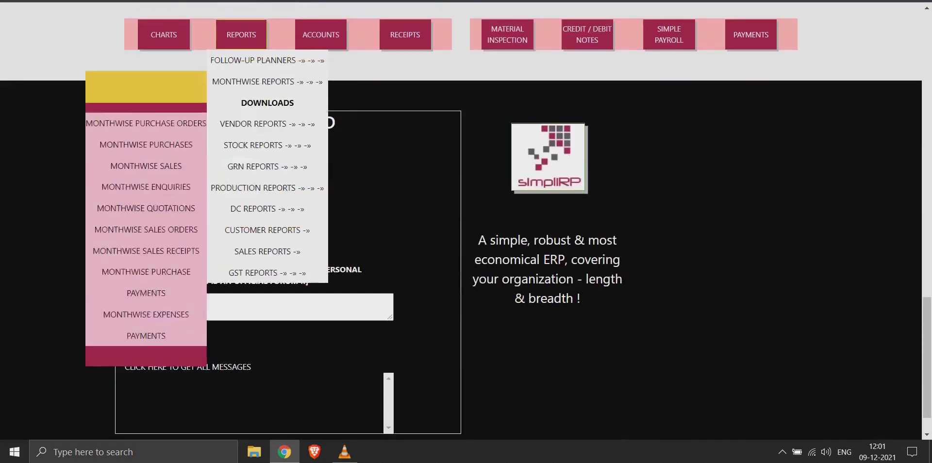
pyautogui.moveTo(267, 145)
pyautogui.moveTo(267, 167)
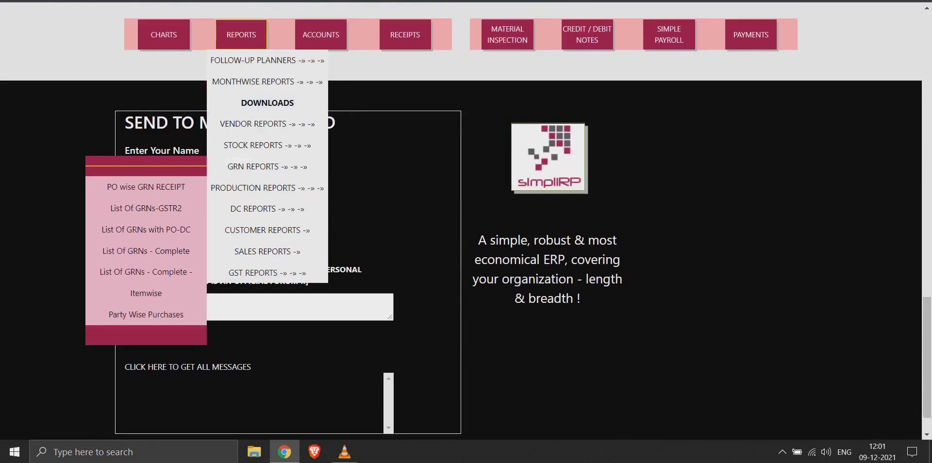
pyautogui.moveTo(267, 123)
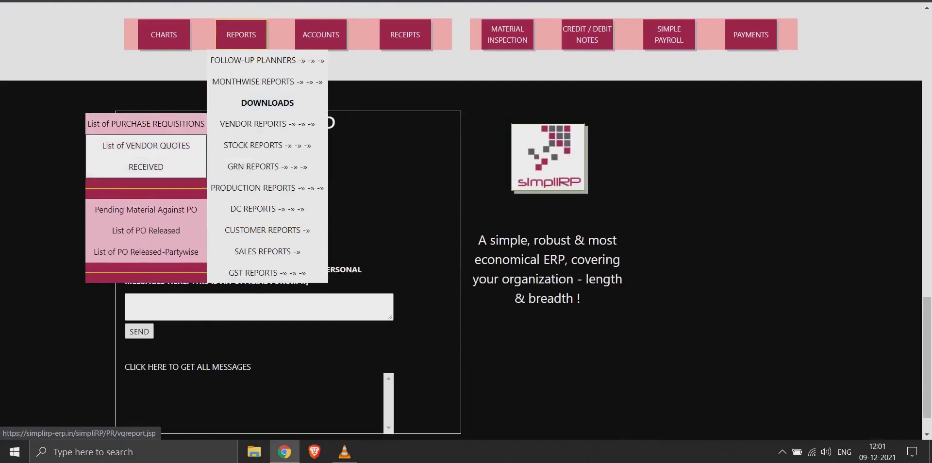
pyautogui.moveTo(242, 35)
pyautogui.moveTo(267, 61)
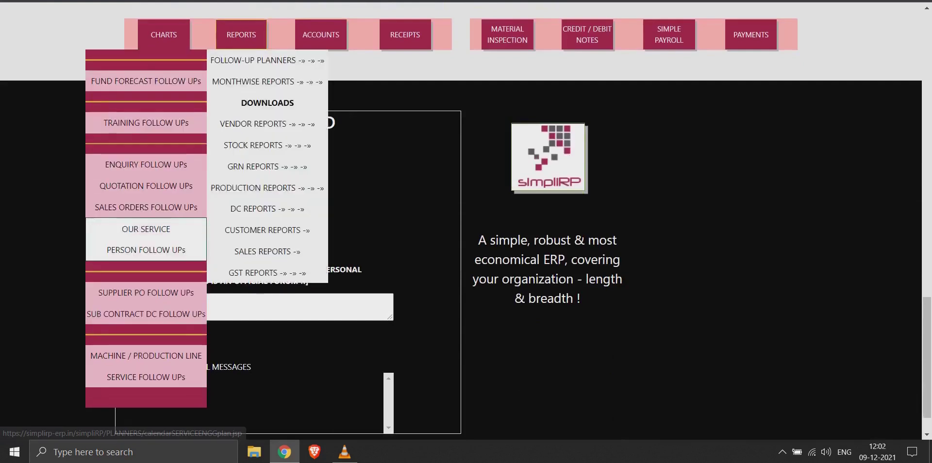
pyautogui.click(145, 291)
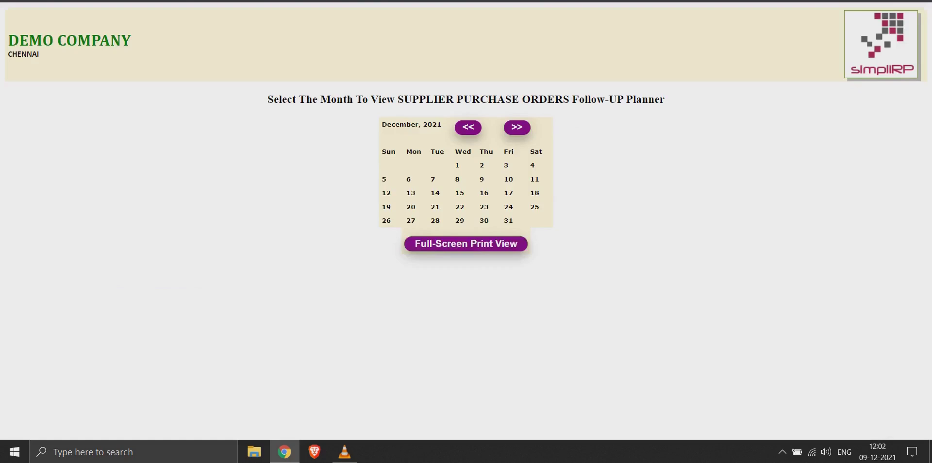
# Show the December 2021 supplier planner in full-screen print view and check the details of the purchase order due on the 11th
pyautogui.click(466, 245)
pyautogui.scroll(-3, 466, 244)
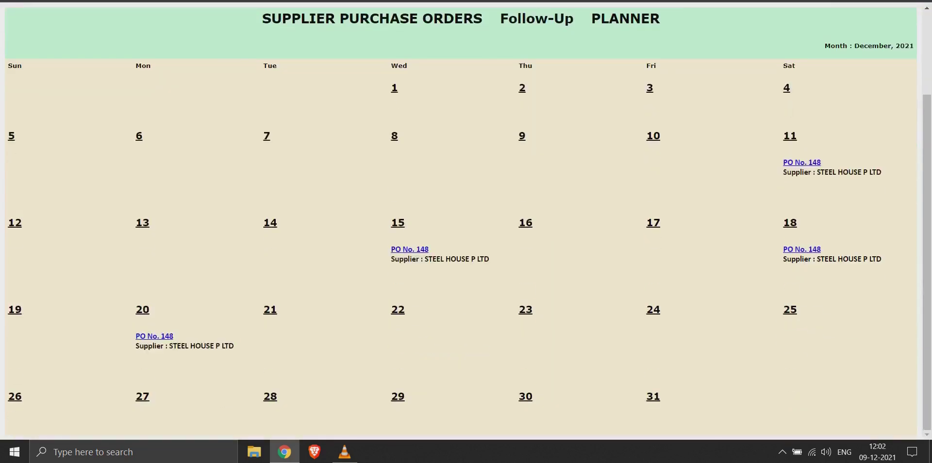
pyautogui.moveTo(802, 162)
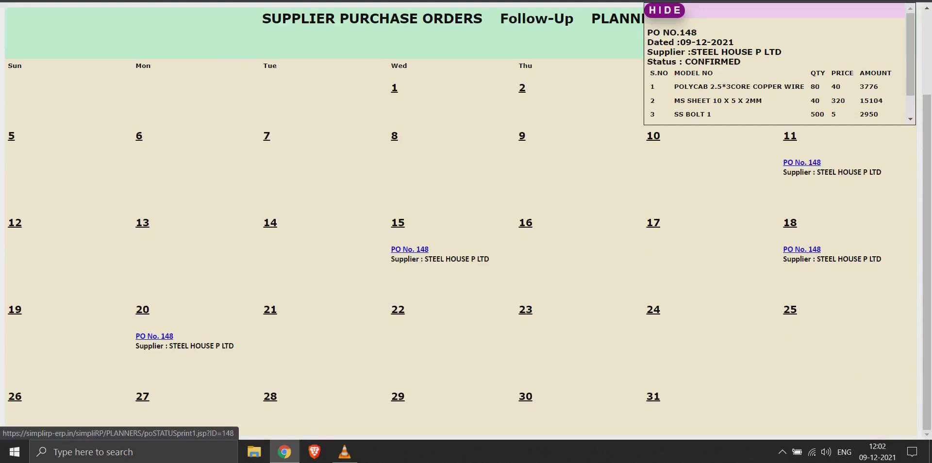
pyautogui.click(665, 10)
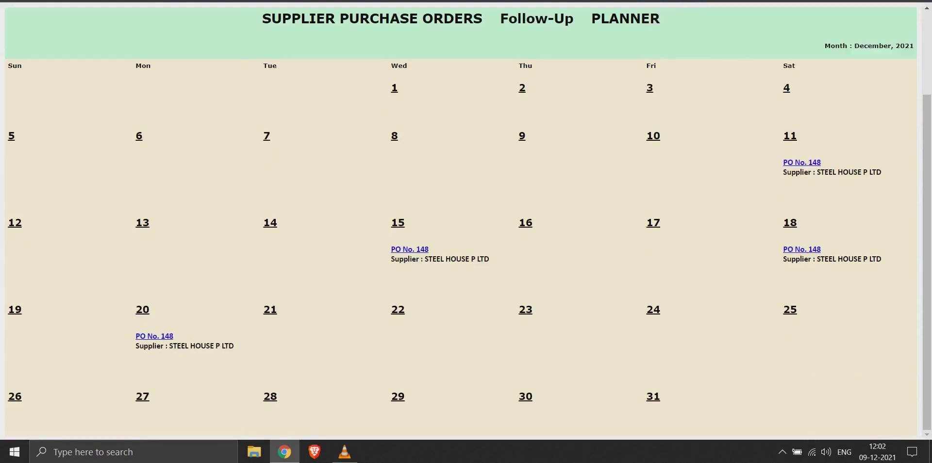
# Check the details of the STEEL HOUSE P LTD purchase order scheduled on the 15th in the planner, and hide them
pyautogui.moveTo(410, 250)
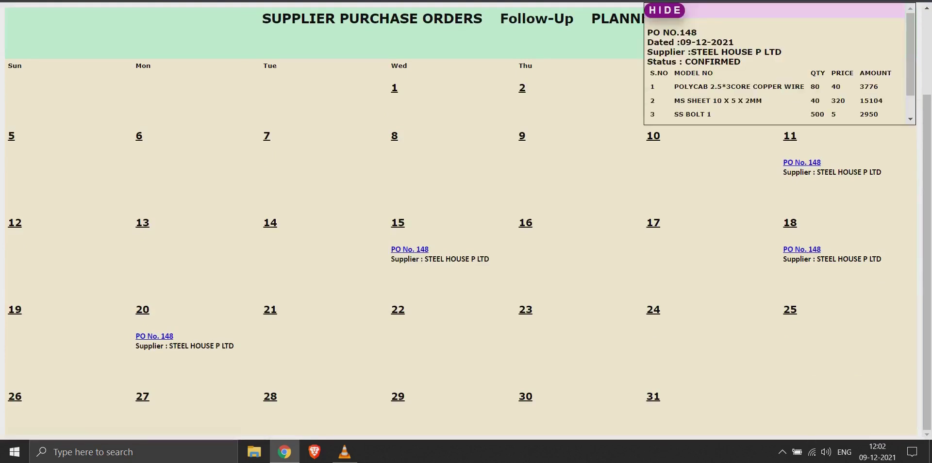
pyautogui.scroll(-1, 777, 64)
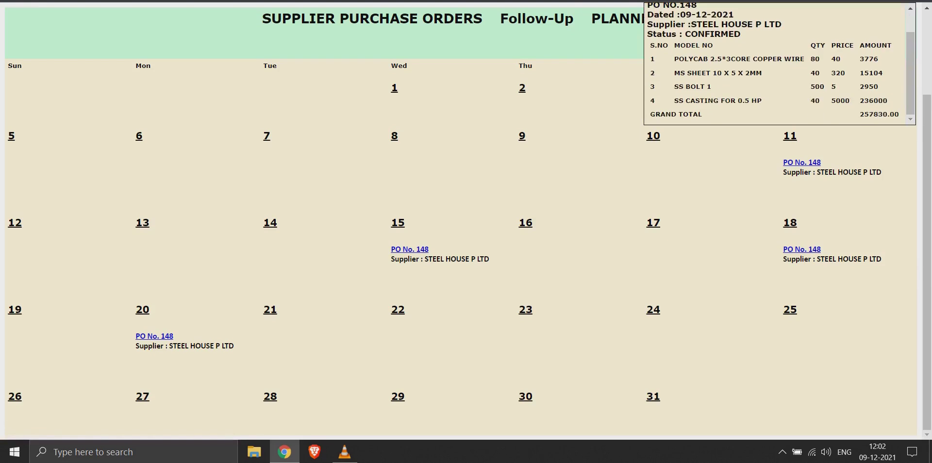
pyautogui.scroll(1, 776, 64)
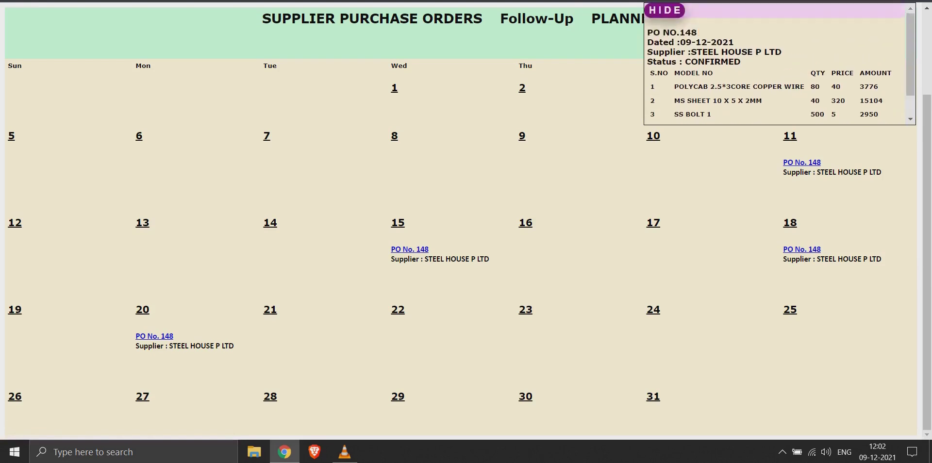
pyautogui.click(665, 10)
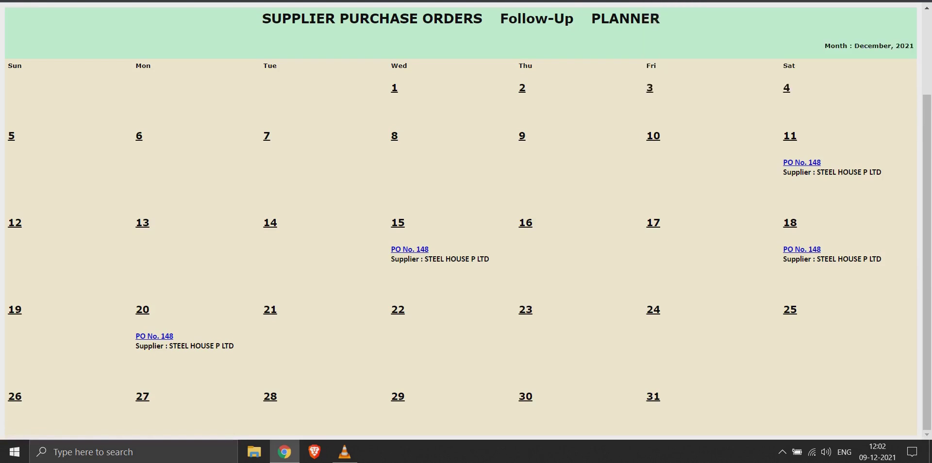
# Return to the dashboard and open the document upload page for purchase orders from the purchase order processing options
pyautogui.click(162, 1)
pyautogui.scroll(13, 340, 218)
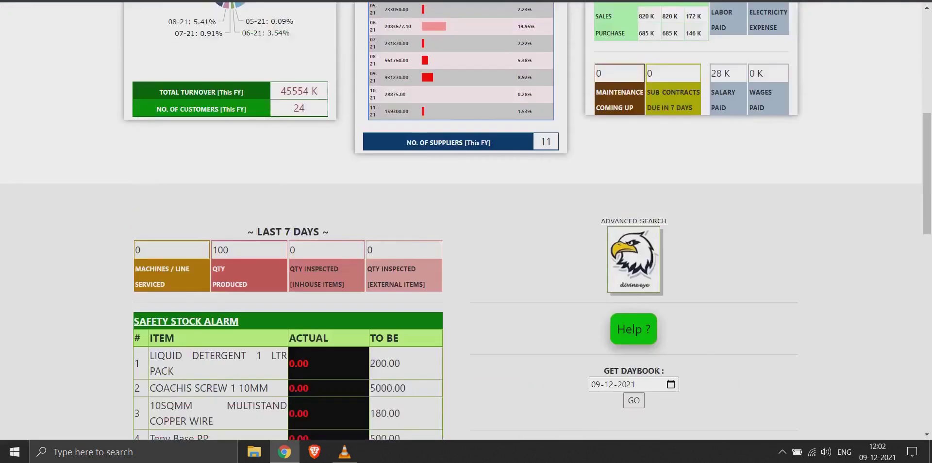
pyautogui.scroll(6, 339, 218)
pyautogui.moveTo(369, 67)
pyautogui.scroll(-5, 330, 146)
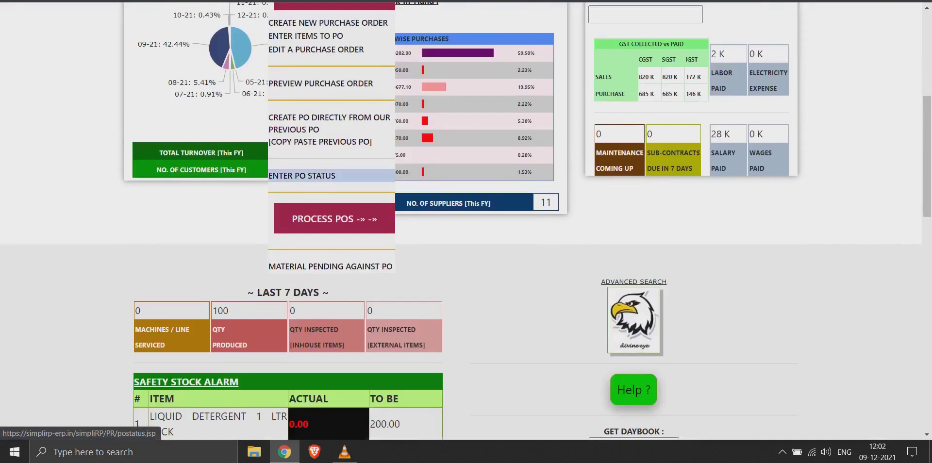
pyautogui.moveTo(301, 175)
pyautogui.scroll(-2, 206, 221)
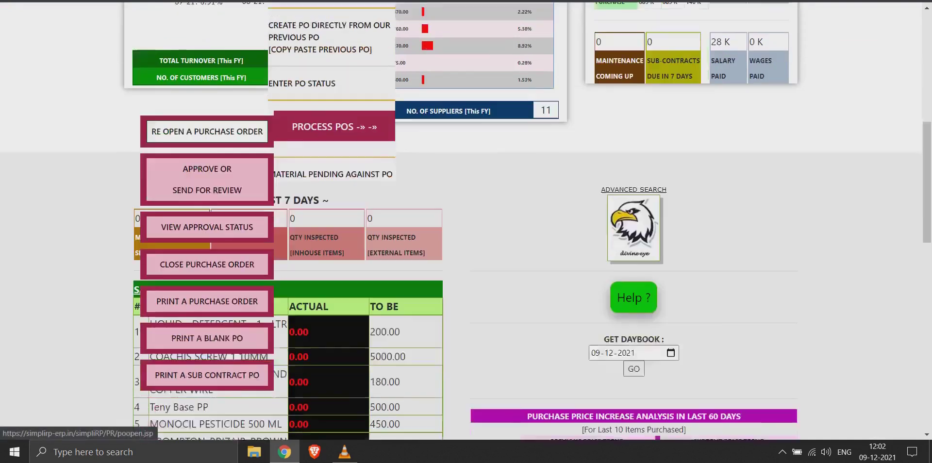
pyautogui.scroll(-1, 206, 131)
pyautogui.click(207, 272)
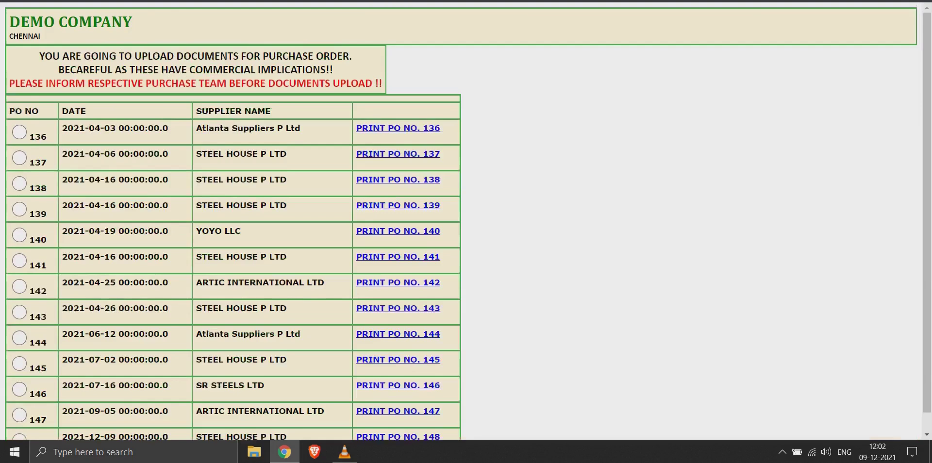
# Select the STEEL HOUSE P LTD order dated 2021-12-09, browse for an annexure file, cancel the choice and leave the upload page
pyautogui.scroll(-1, 466, 221)
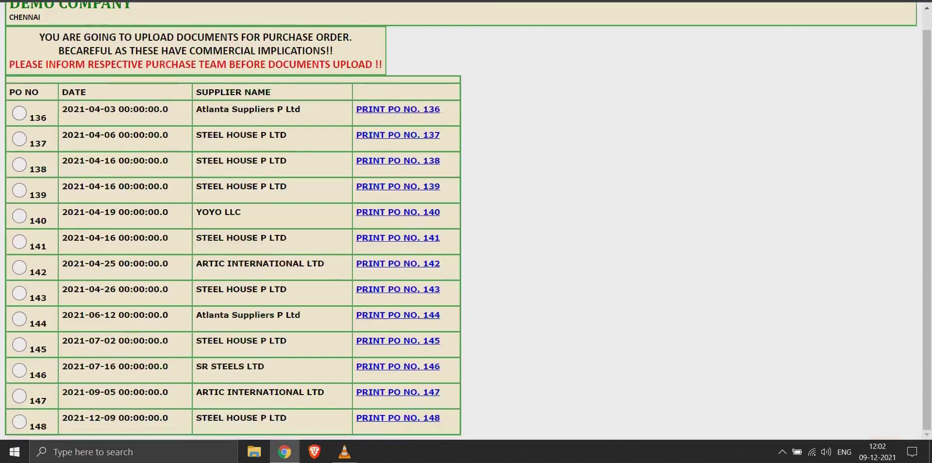
pyautogui.click(19, 421)
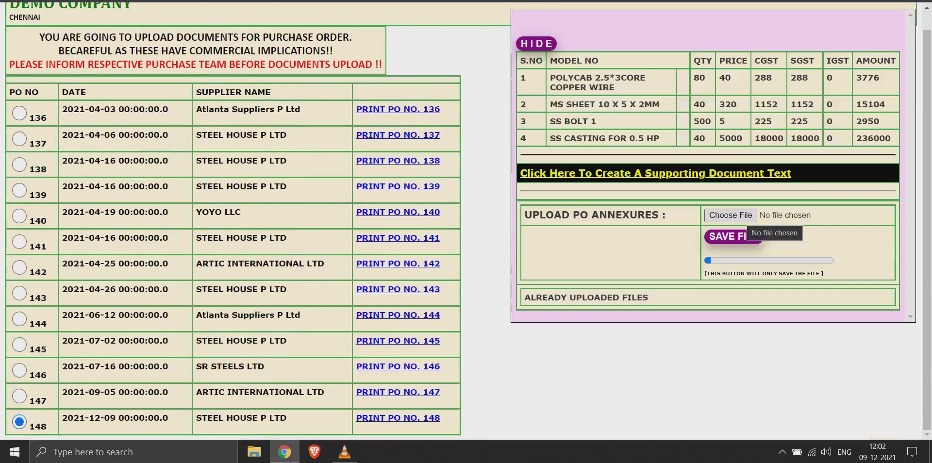
pyautogui.click(742, 216)
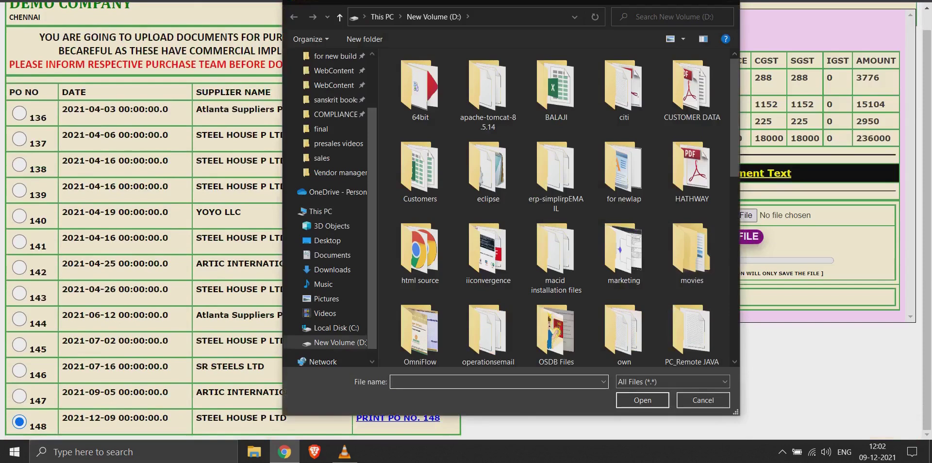
pyautogui.click(703, 400)
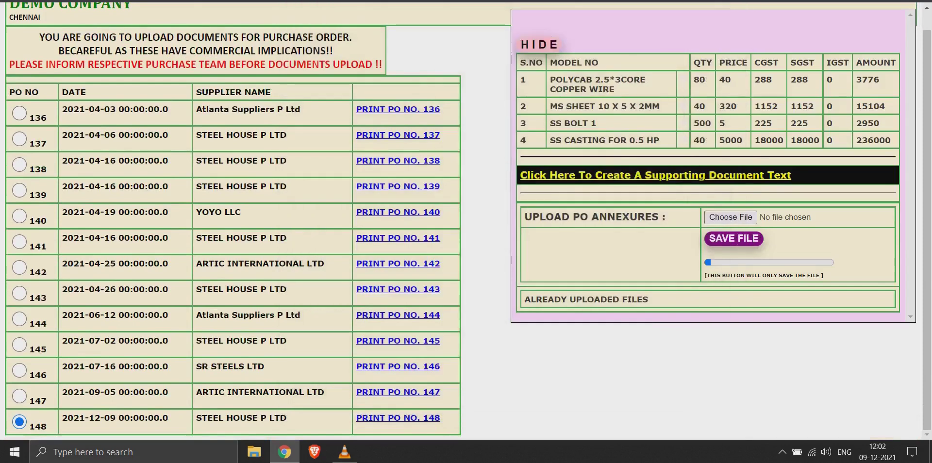
pyautogui.click(536, 44)
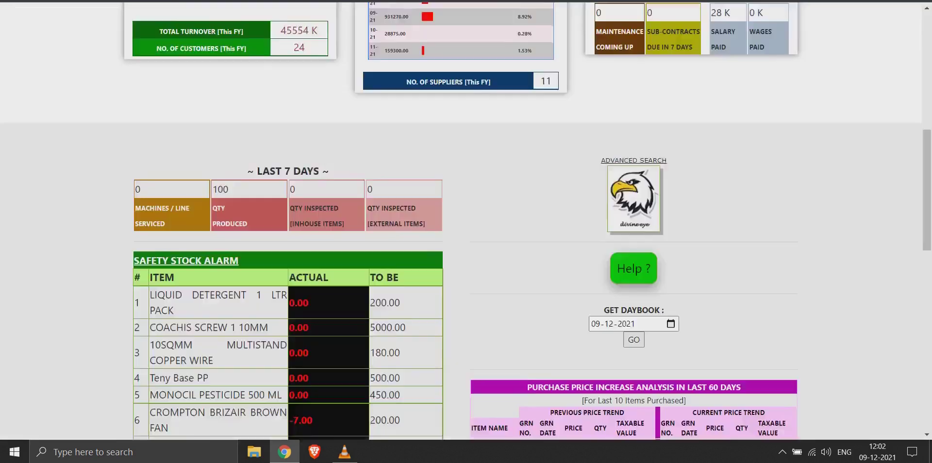
# Open the PO status entry in vendor management and list the purchase orders from 2021-12-09 to 2021-12-10
pyautogui.scroll(7, 461, 219)
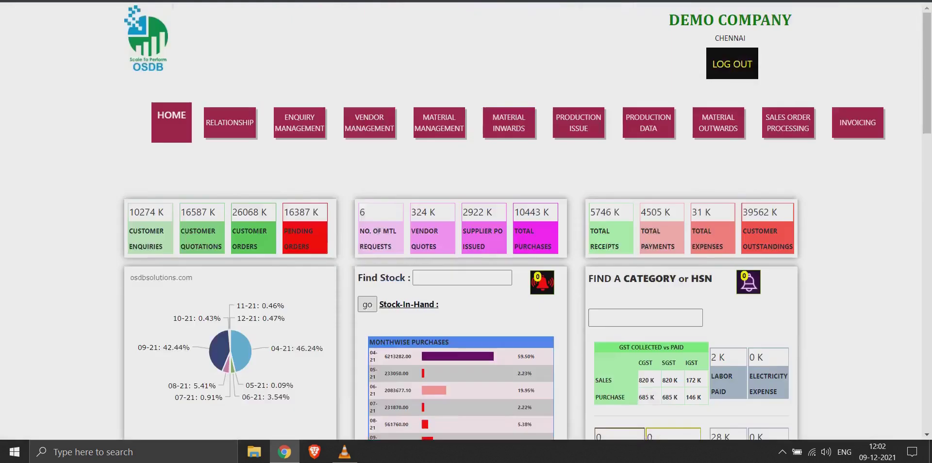
pyautogui.moveTo(368, 123)
pyautogui.scroll(-4, 364, 178)
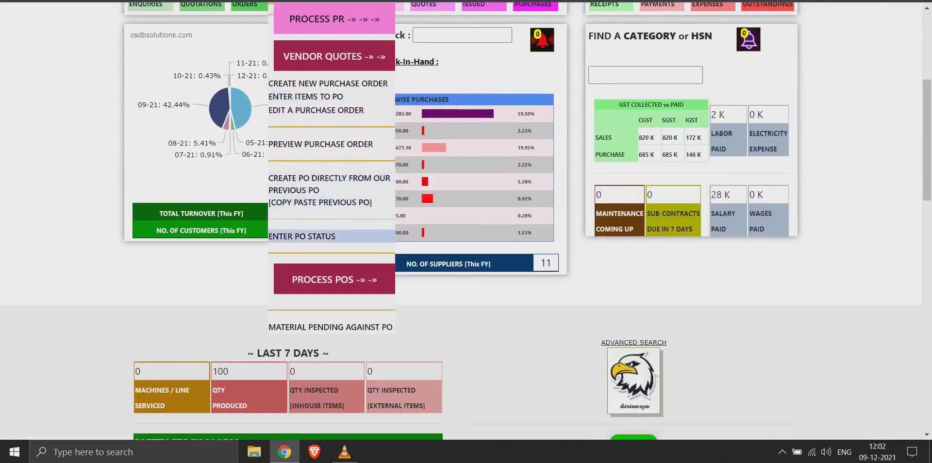
pyautogui.click(301, 236)
pyautogui.click(488, 94)
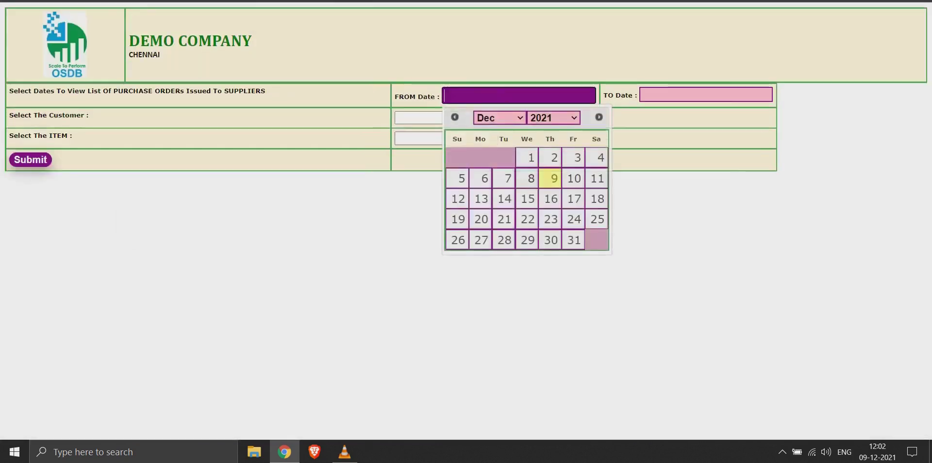
pyautogui.click(550, 178)
pyautogui.click(664, 94)
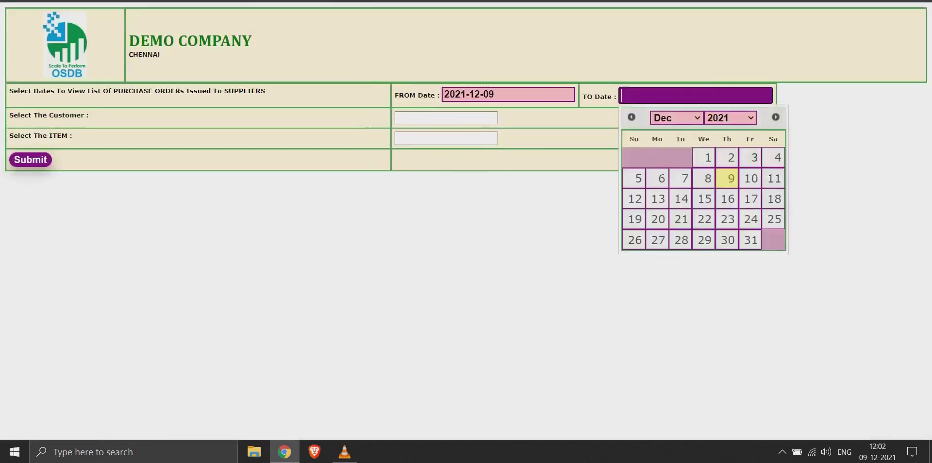
pyautogui.click(751, 178)
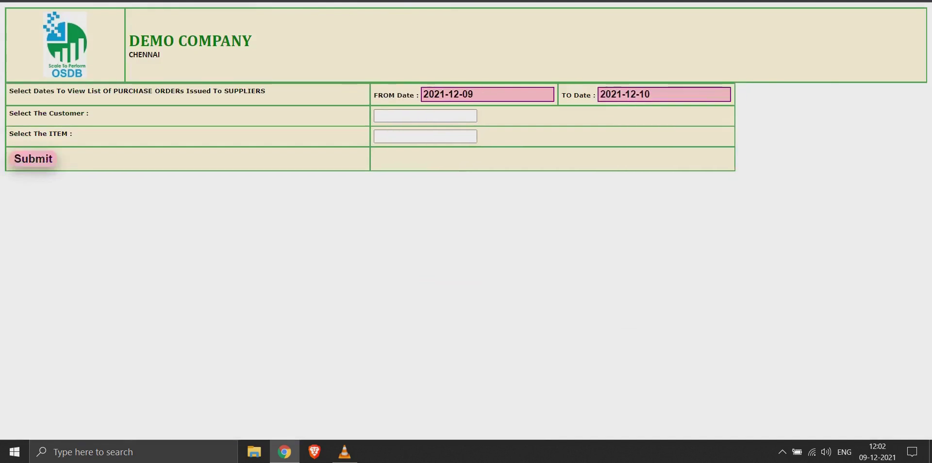
pyautogui.click(30, 160)
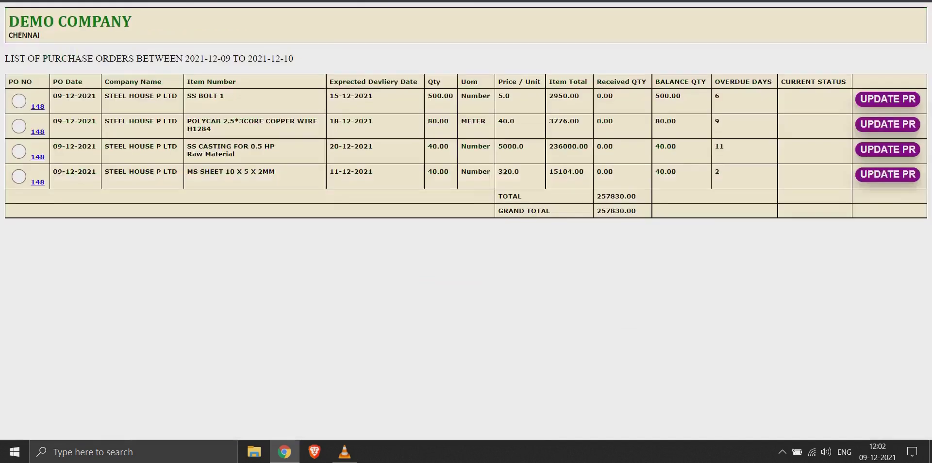
# Start a status entry for the MS SHEET 10 X 5 X 2MM line with meeting and next meeting dates of 2021-12-09
pyautogui.click(19, 176)
pyautogui.click(722, 35)
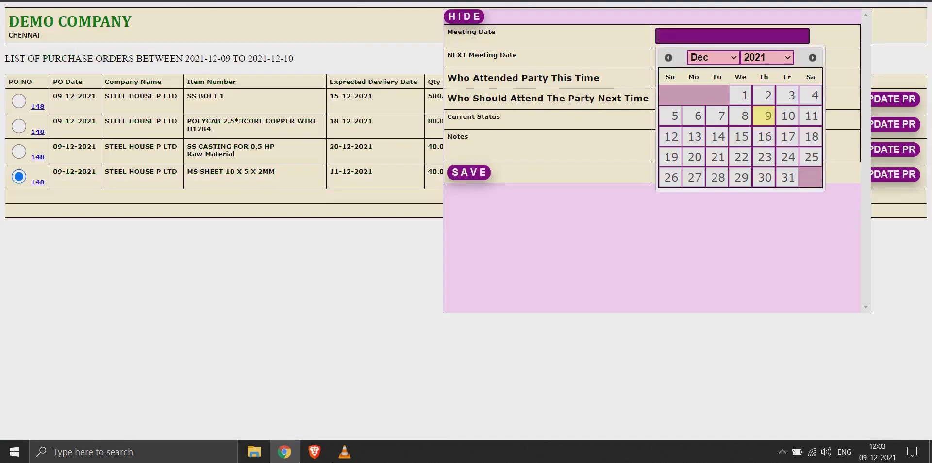
pyautogui.click(765, 115)
pyautogui.click(722, 56)
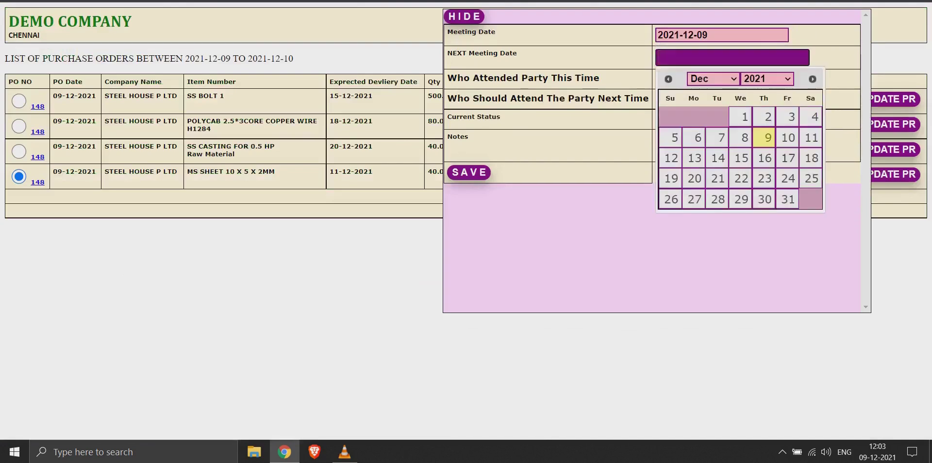
pyautogui.click(764, 138)
# Look up the same person by surname as the attendee for both this meeting and the next one
pyautogui.click(706, 77)
pyautogui.write('sh')
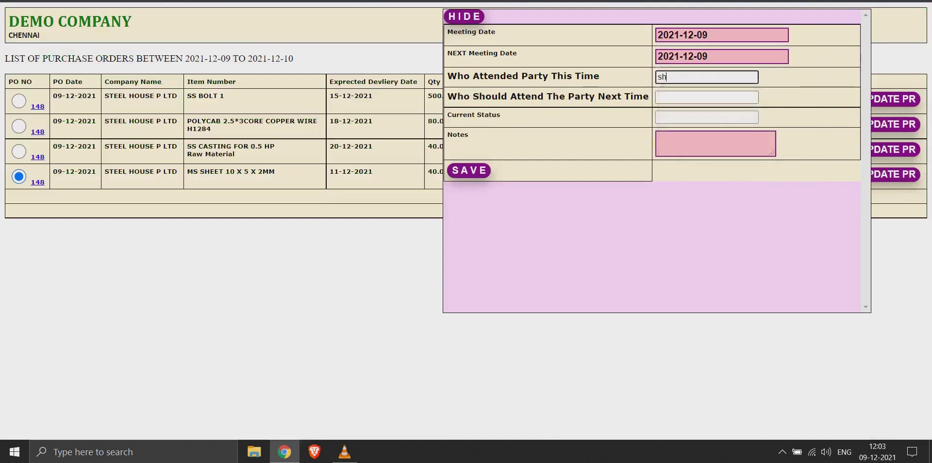
pyautogui.write('arma')
pyautogui.press('Down')
pyautogui.press('Return')
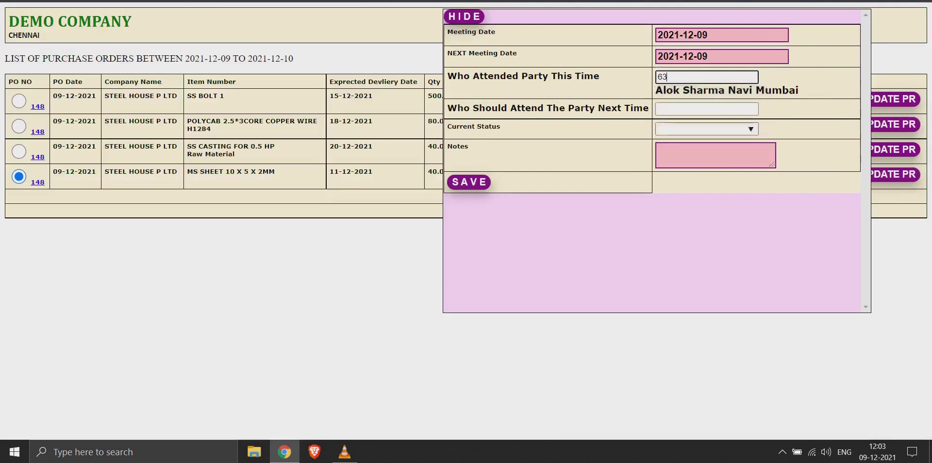
pyautogui.click(706, 109)
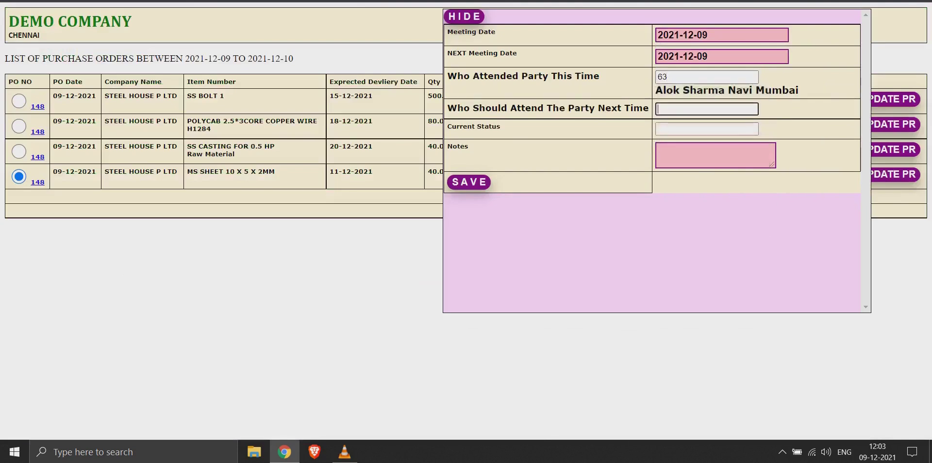
pyautogui.write('shar')
pyautogui.press('Down')
pyautogui.press('Return')
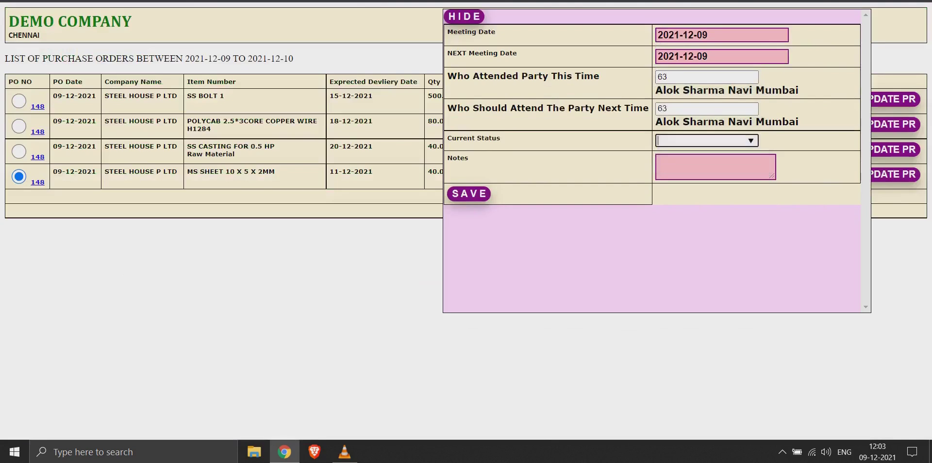
# Set the current status to Pending, add the note "Supplier is asking for payment quickly", and save the entry
pyautogui.click(706, 141)
pyautogui.click(699, 207)
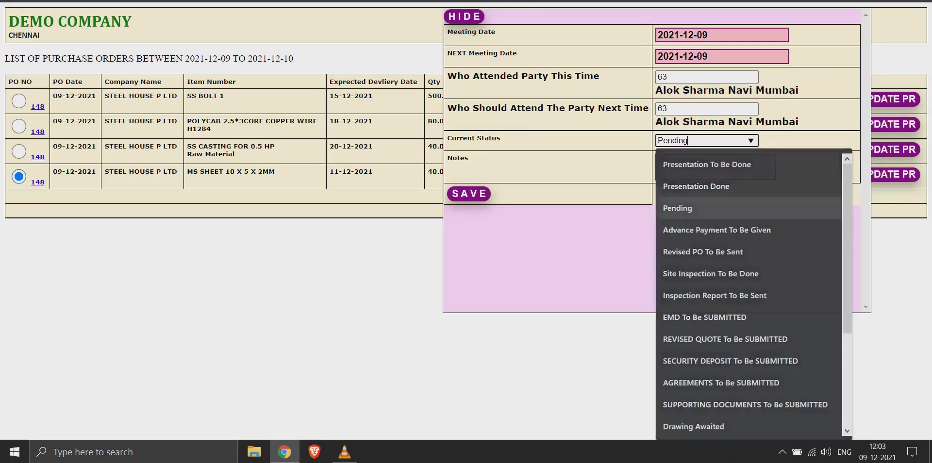
pyautogui.press('Tab')
pyautogui.write('Sup')
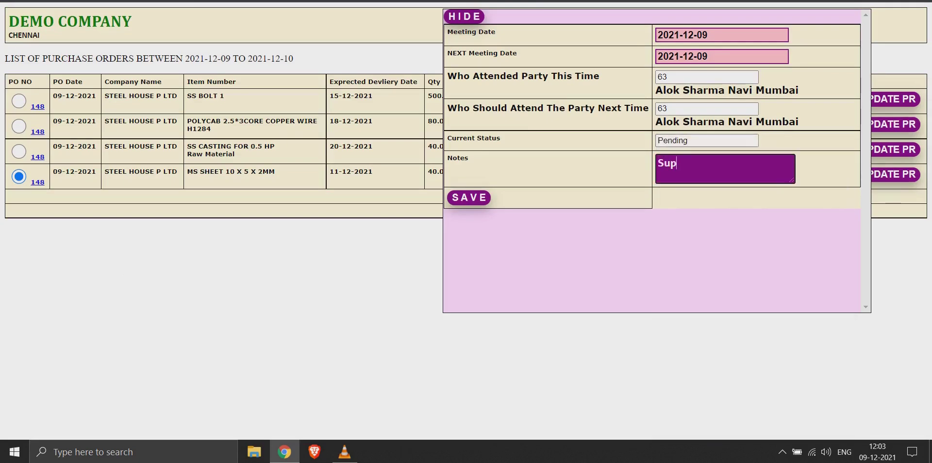
pyautogui.write('plier is asking ')
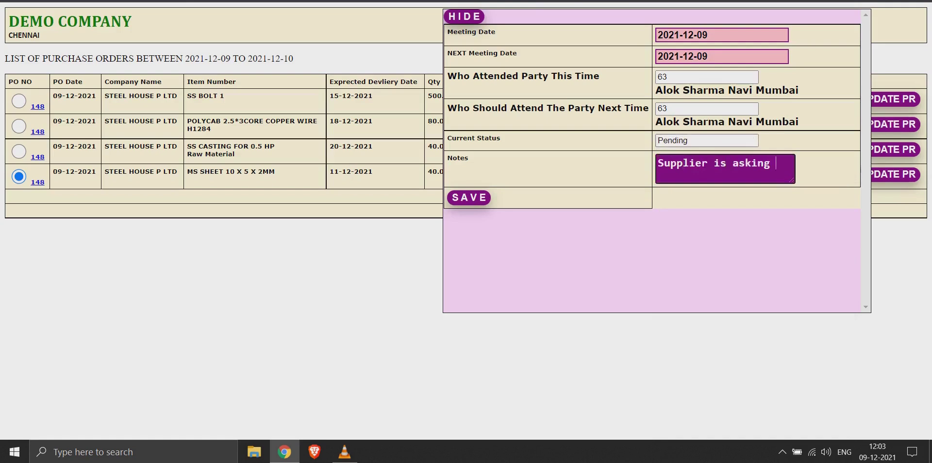
pyautogui.write('for payment qui')
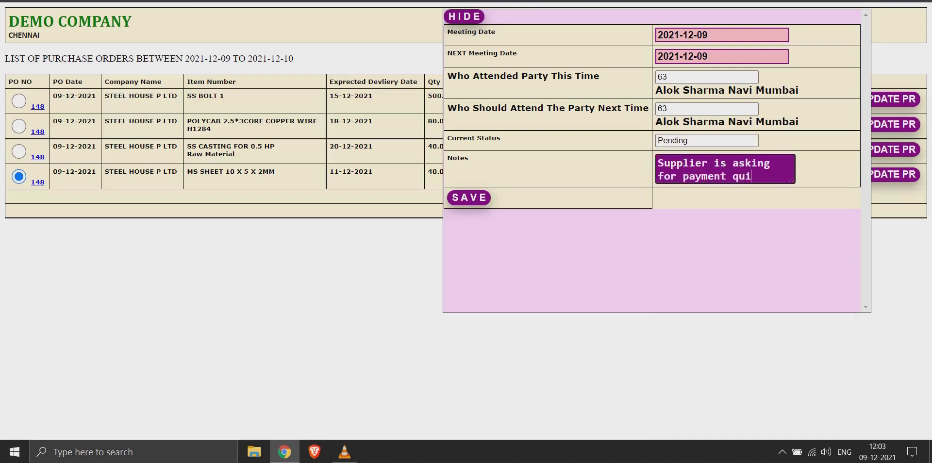
pyautogui.write('ckly')
pyautogui.click(469, 197)
pyautogui.press('Return')
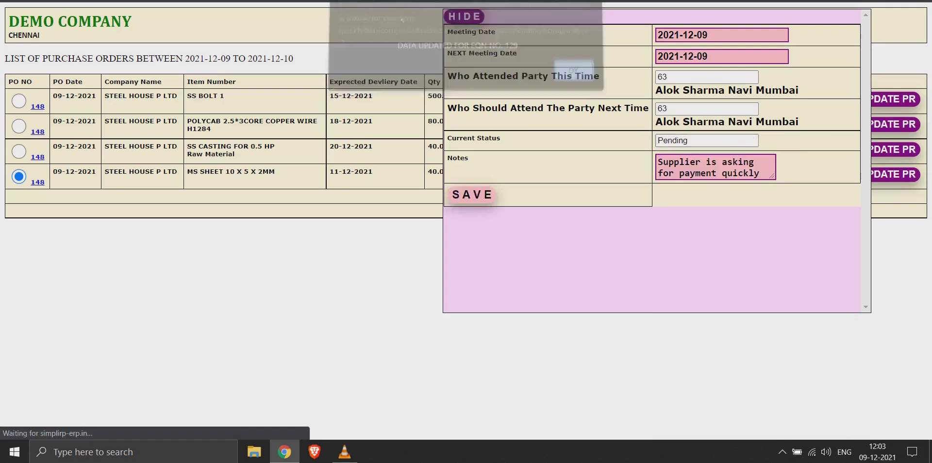
pyautogui.press('Return')
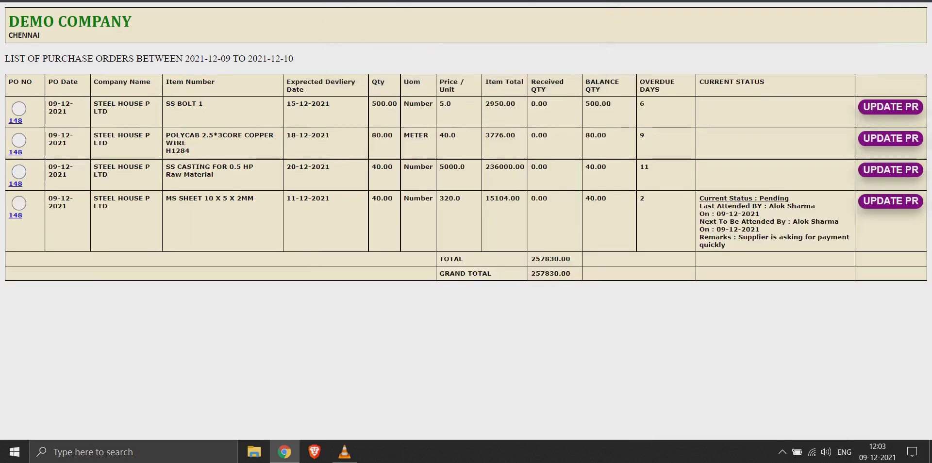
# Review the recorded current status of the MS SHEET 10 X 5 X 2MM line, and return to the dashboard
pyautogui.moveTo(725, 245); pyautogui.dragTo(699, 198)
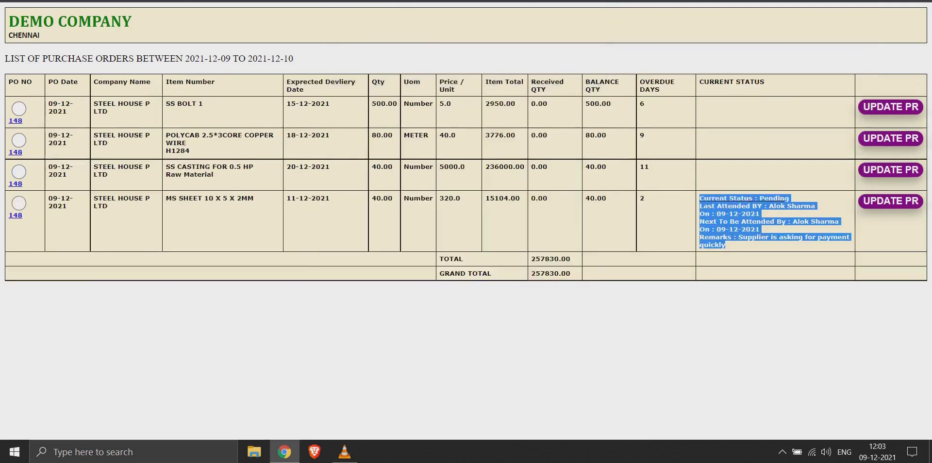
pyautogui.click(699, 198)
pyautogui.hotkey('alt', 'Left')
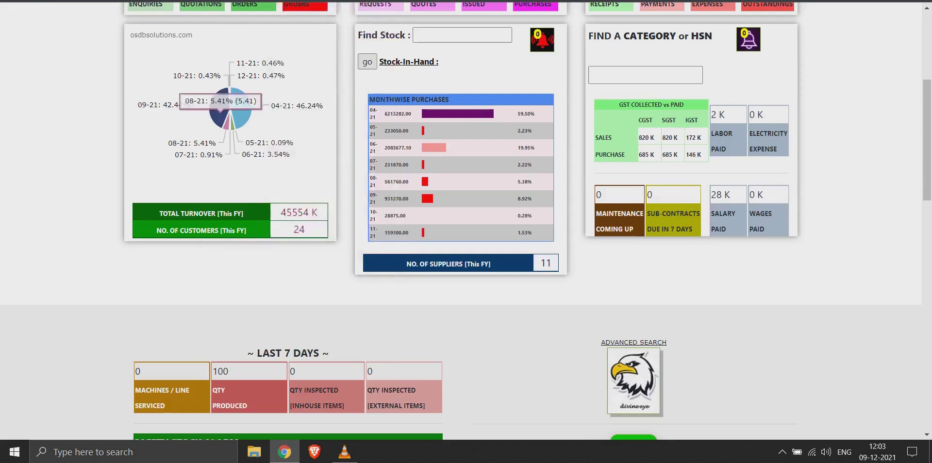
# View the last 90 days' purchase orders available for creating a PO directly from a previous one, and return to the dashboard
pyautogui.scroll(5, 466, 218)
pyautogui.moveTo(369, 122)
pyautogui.scroll(-5, 330, 145)
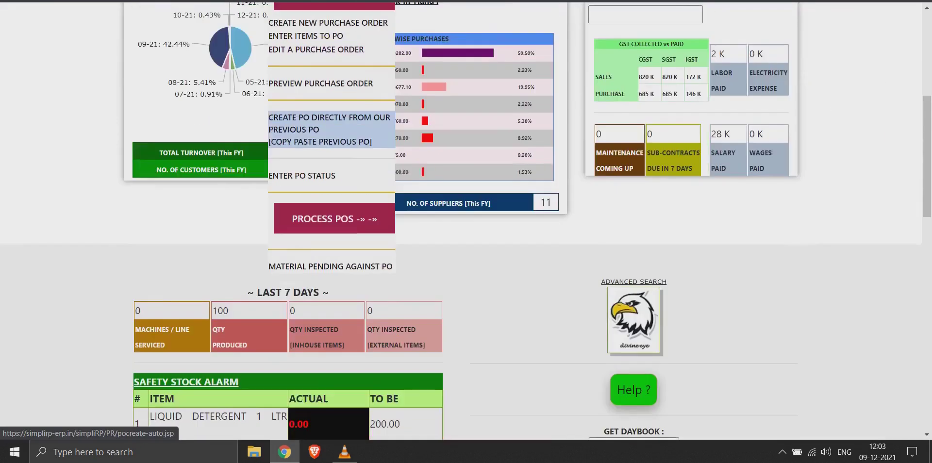
pyautogui.scroll(1, 330, 128)
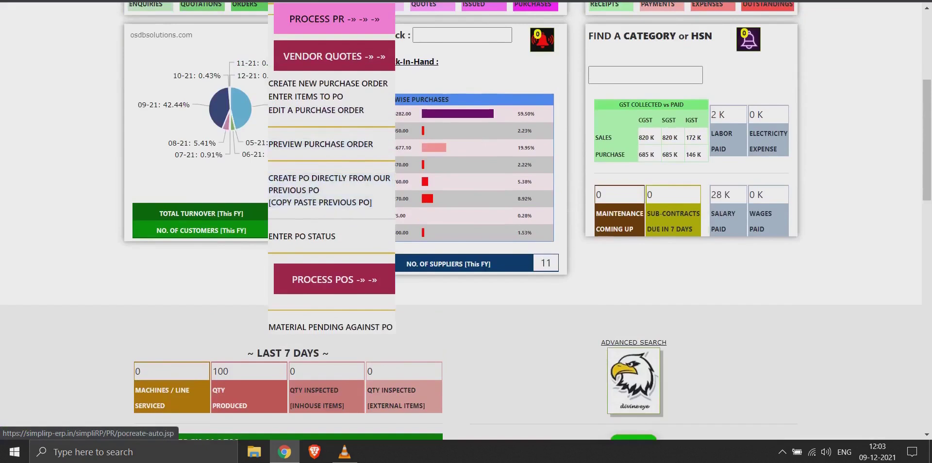
pyautogui.moveTo(333, 279)
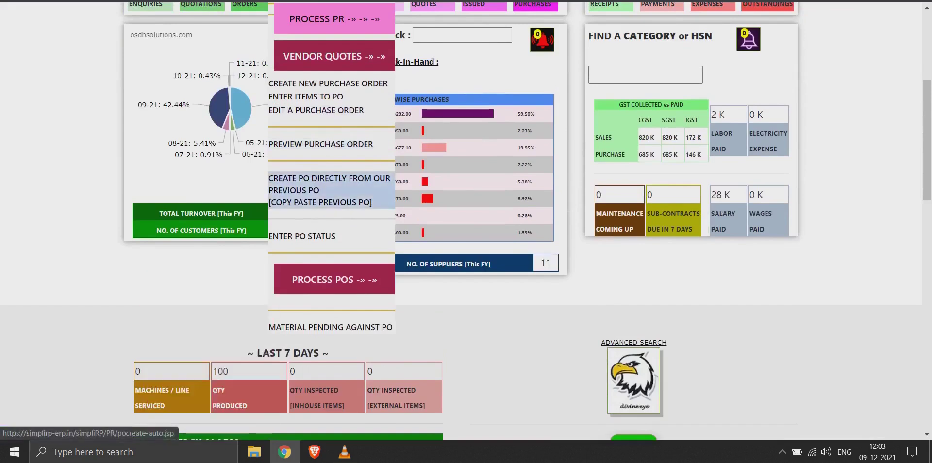
pyautogui.click(320, 144)
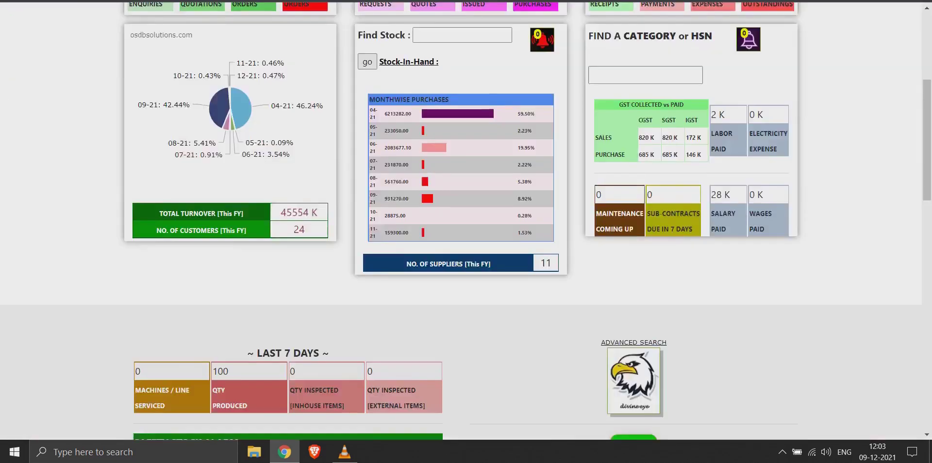
pyautogui.scroll(4, 369, 194)
pyautogui.moveTo(370, 122)
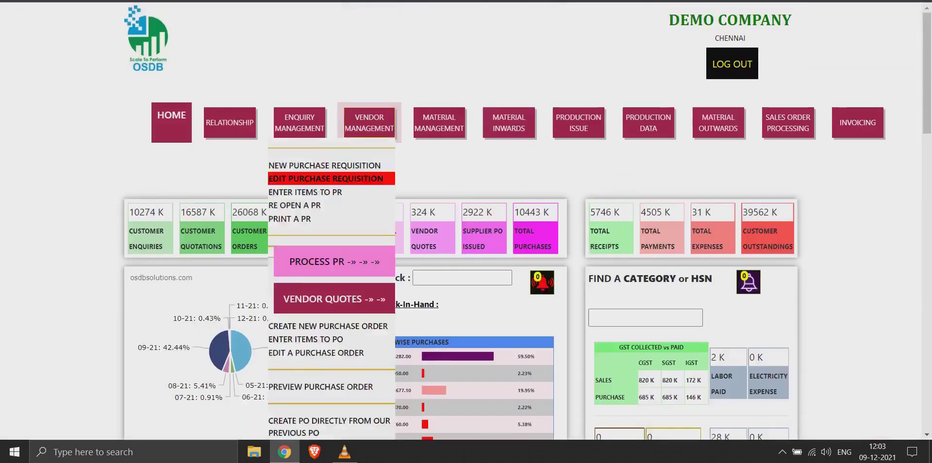
pyautogui.scroll(-5, 330, 170)
pyautogui.click(329, 129)
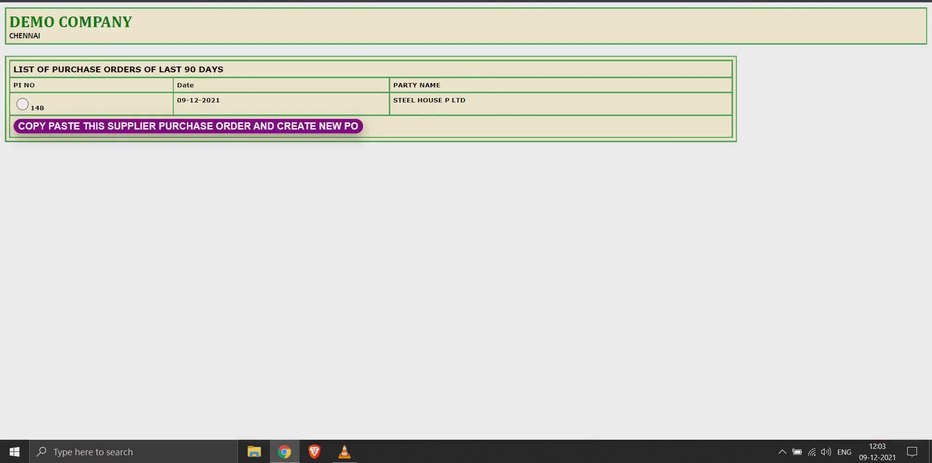
pyautogui.hotkey('alt', 'Left')
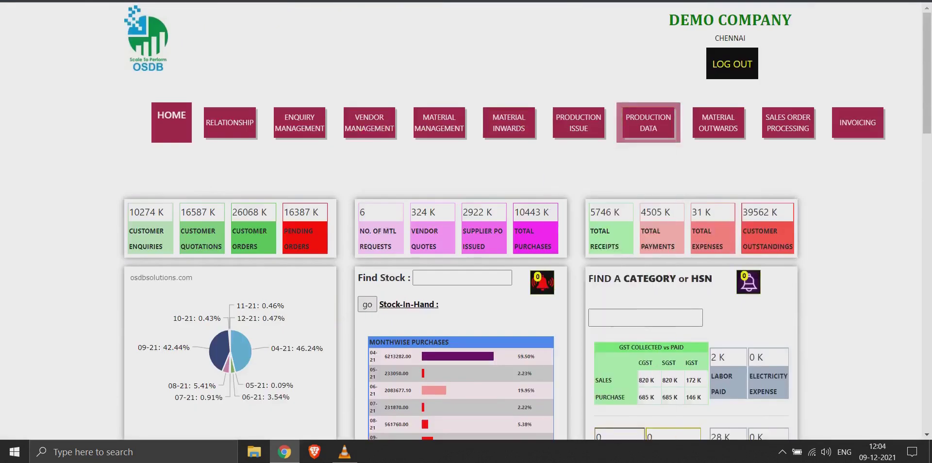
# Open the sales order project costing report for the ARTIC INTERNATIONAL LTD order dated 08-12-2021, accepting the confirmation
pyautogui.scroll(-20, 466, 219)
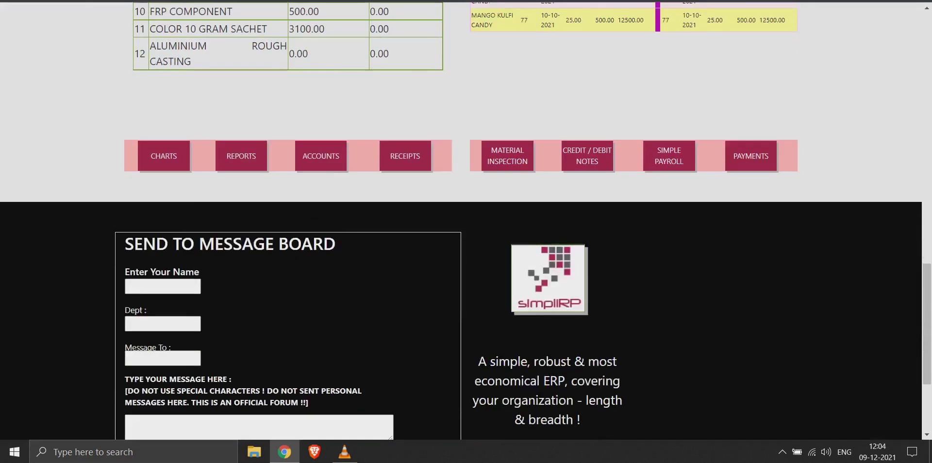
pyautogui.moveTo(241, 155)
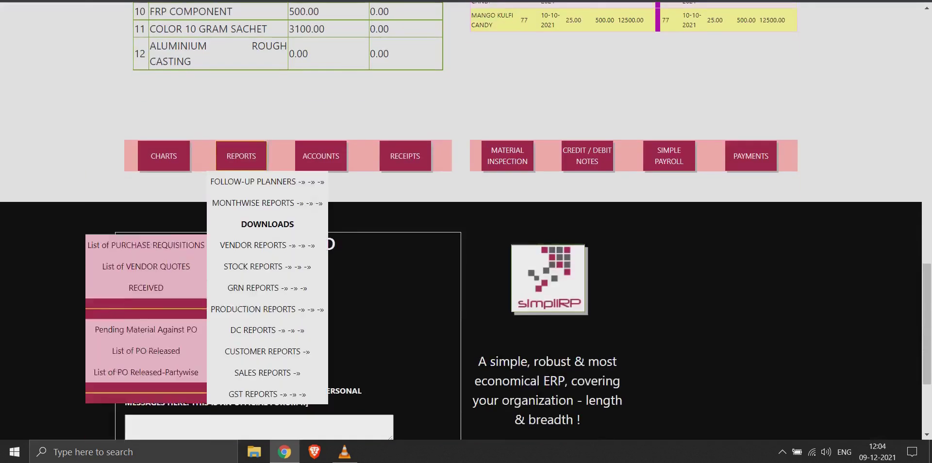
pyautogui.moveTo(267, 372)
pyautogui.scroll(-3, 146, 368)
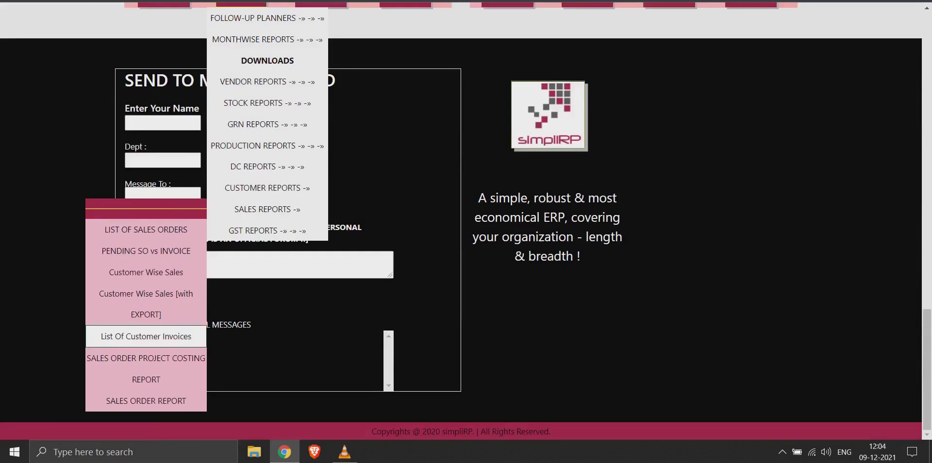
pyautogui.click(145, 368)
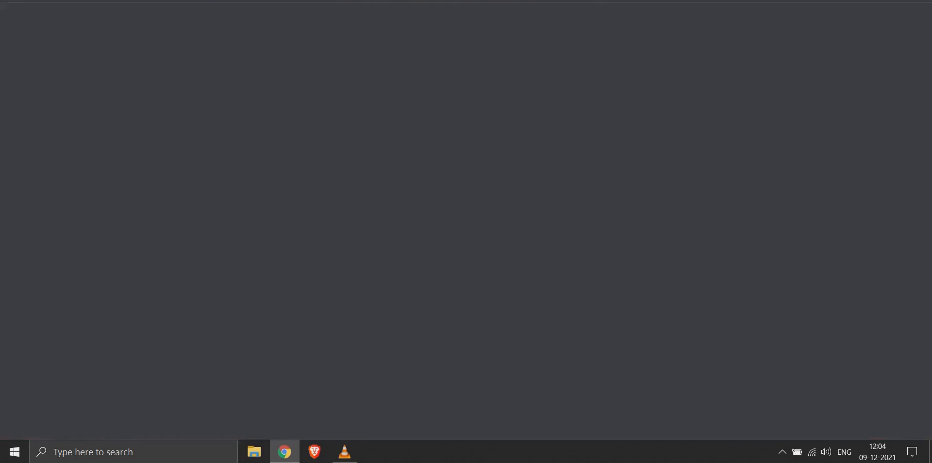
pyautogui.scroll(-6, 465, 221)
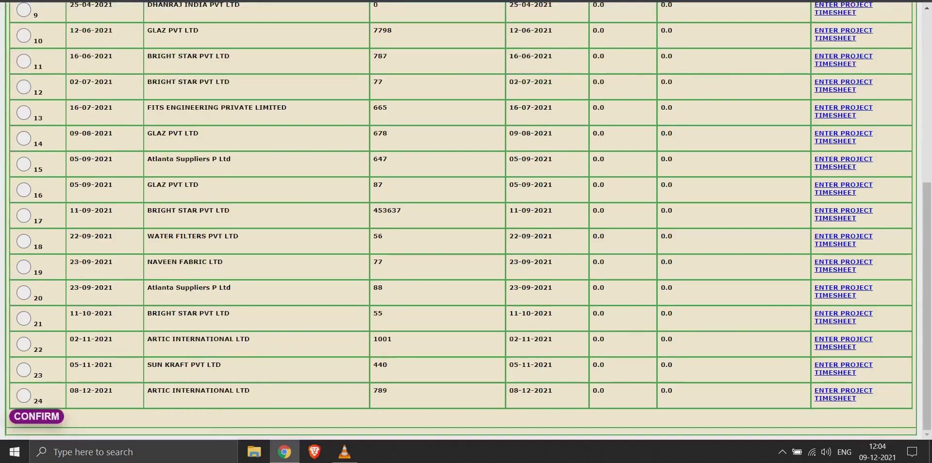
pyautogui.click(23, 395)
pyautogui.click(40, 418)
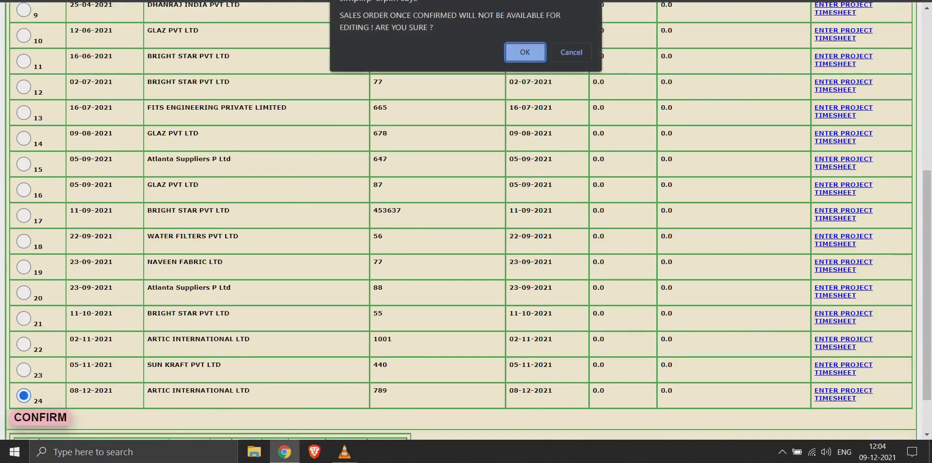
pyautogui.press('Return')
# Examine the project's items and the STEEL HOUSE P LTD purchase order lines with their received quantities, balance quantities and totals
pyautogui.scroll(-5, 466, 221)
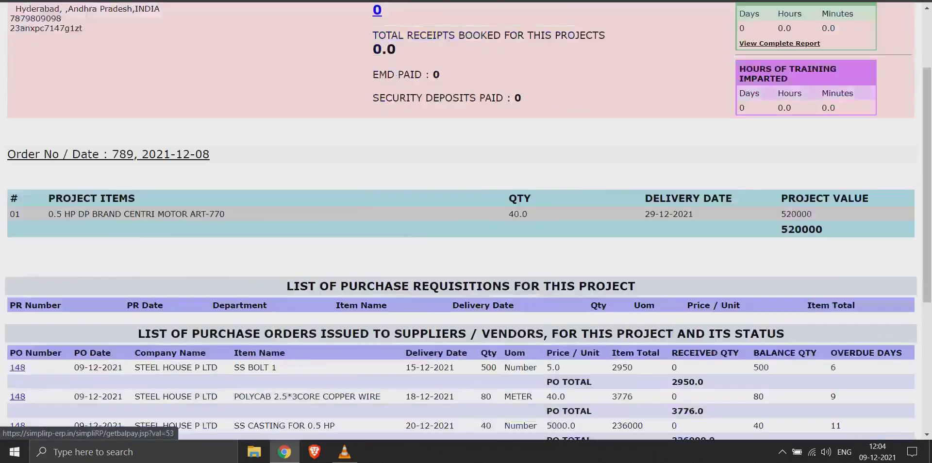
pyautogui.scroll(5, 466, 222)
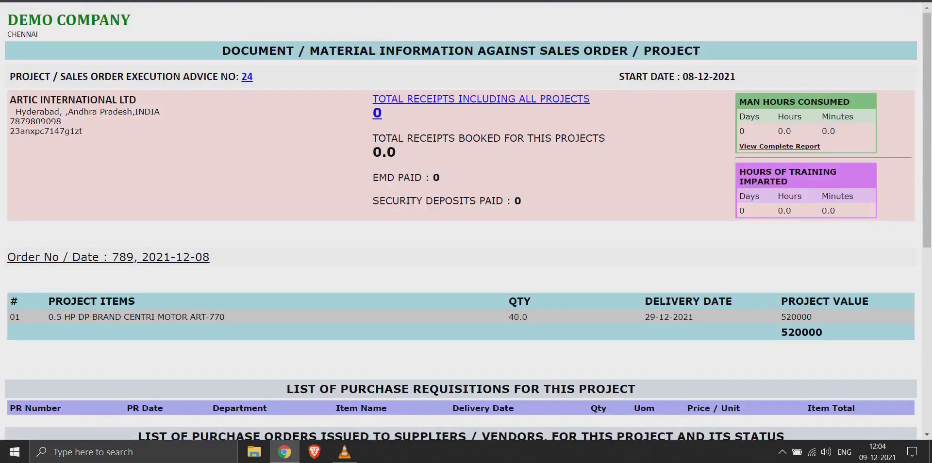
pyautogui.scroll(-5, 466, 221)
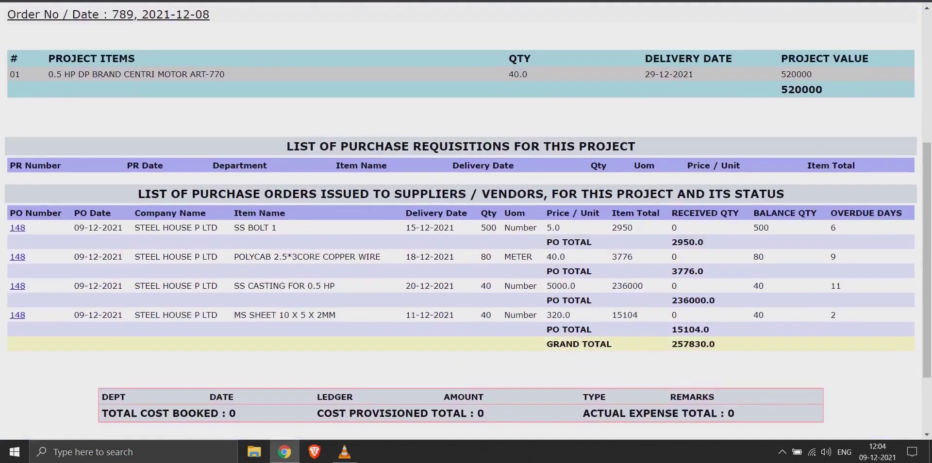
pyautogui.moveTo(74, 227); pyautogui.dragTo(757, 428)
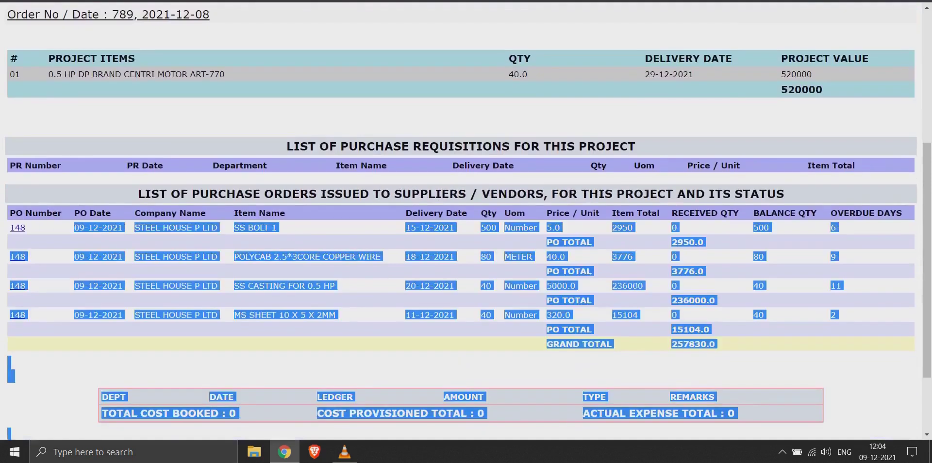
pyautogui.click(760, 227)
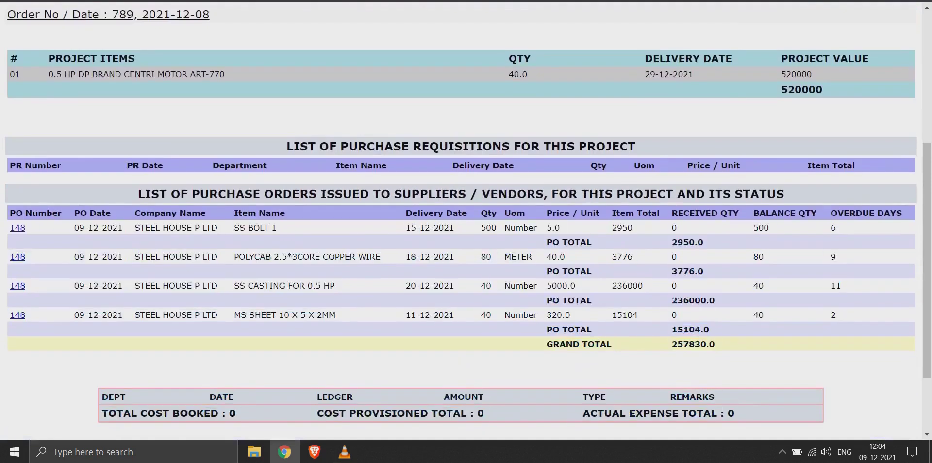
pyautogui.doubleClick(761, 228)
pyautogui.click(758, 257)
pyautogui.doubleClick(758, 257)
pyautogui.scroll(5, 758, 257)
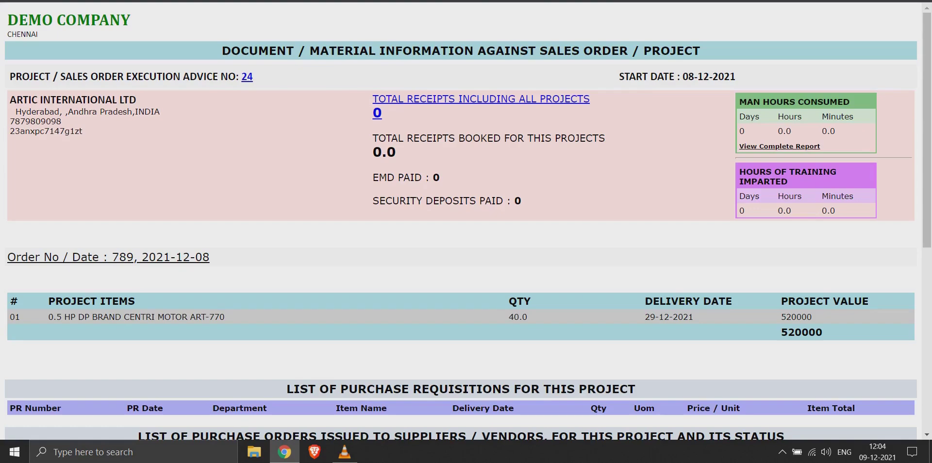